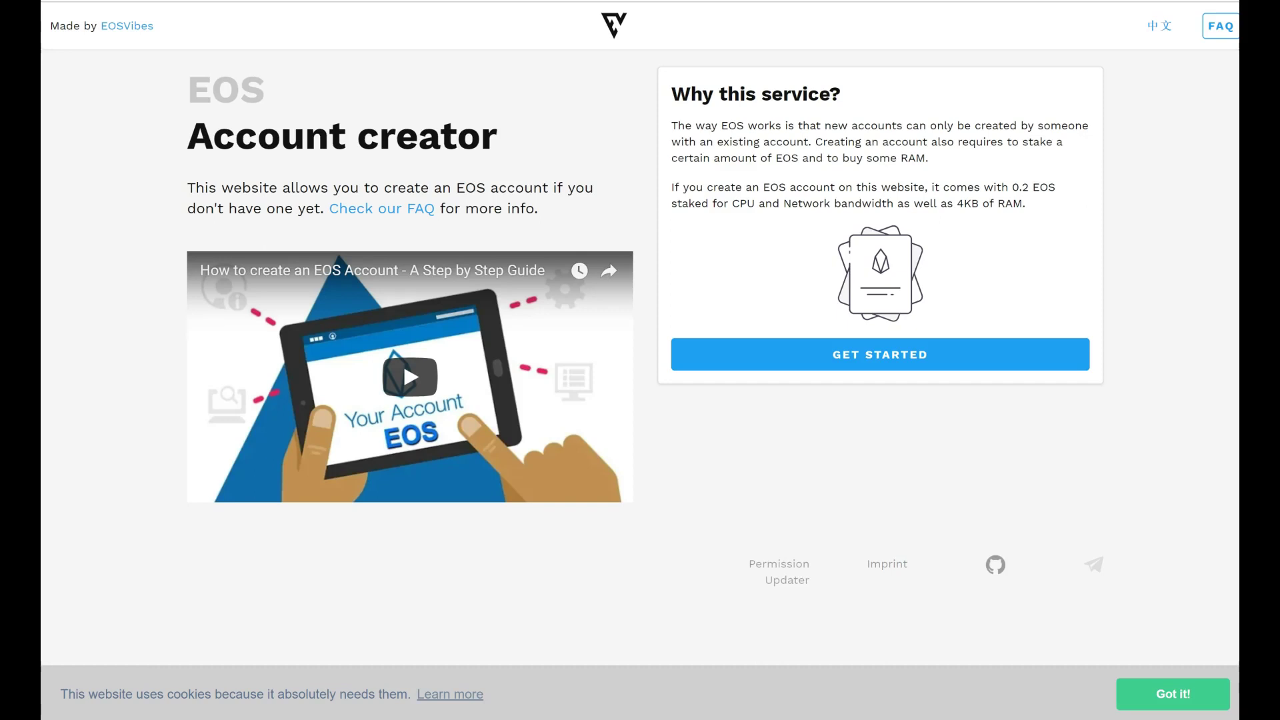
Step: Start a new EOS account, enter the chosen 12-character account name, and submit it
click(849, 357)
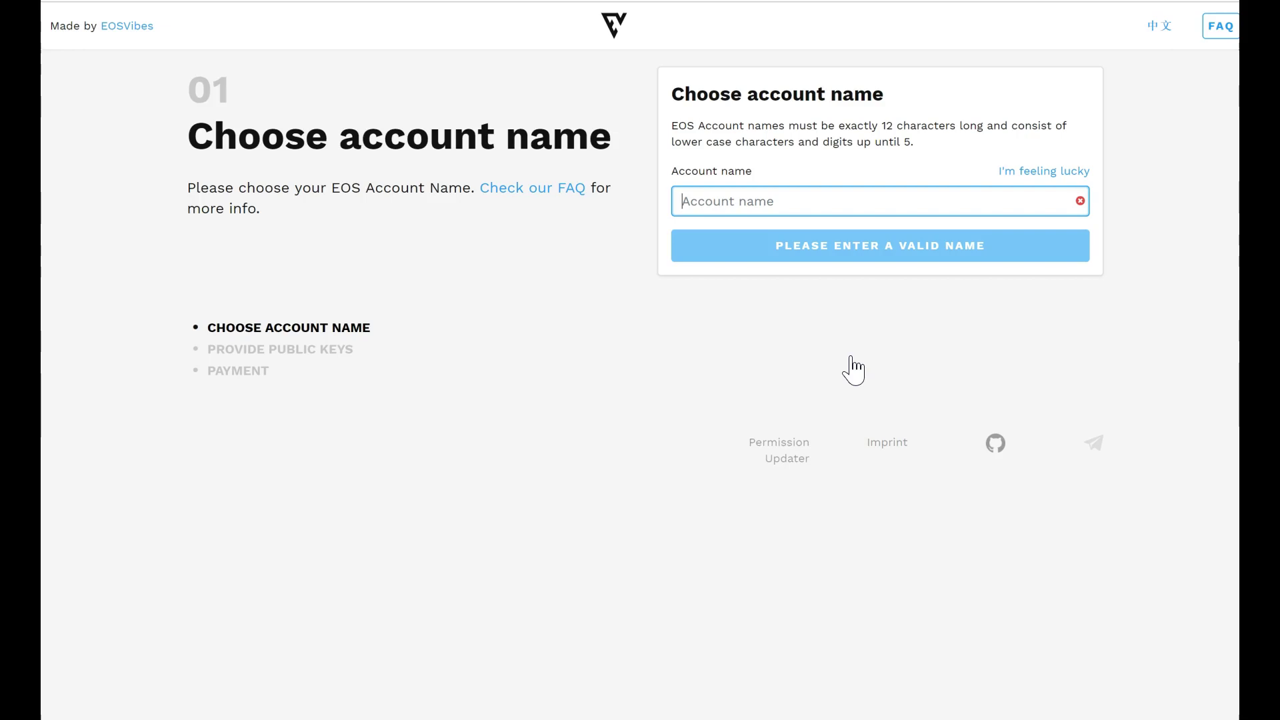
text(cryptomeena4)
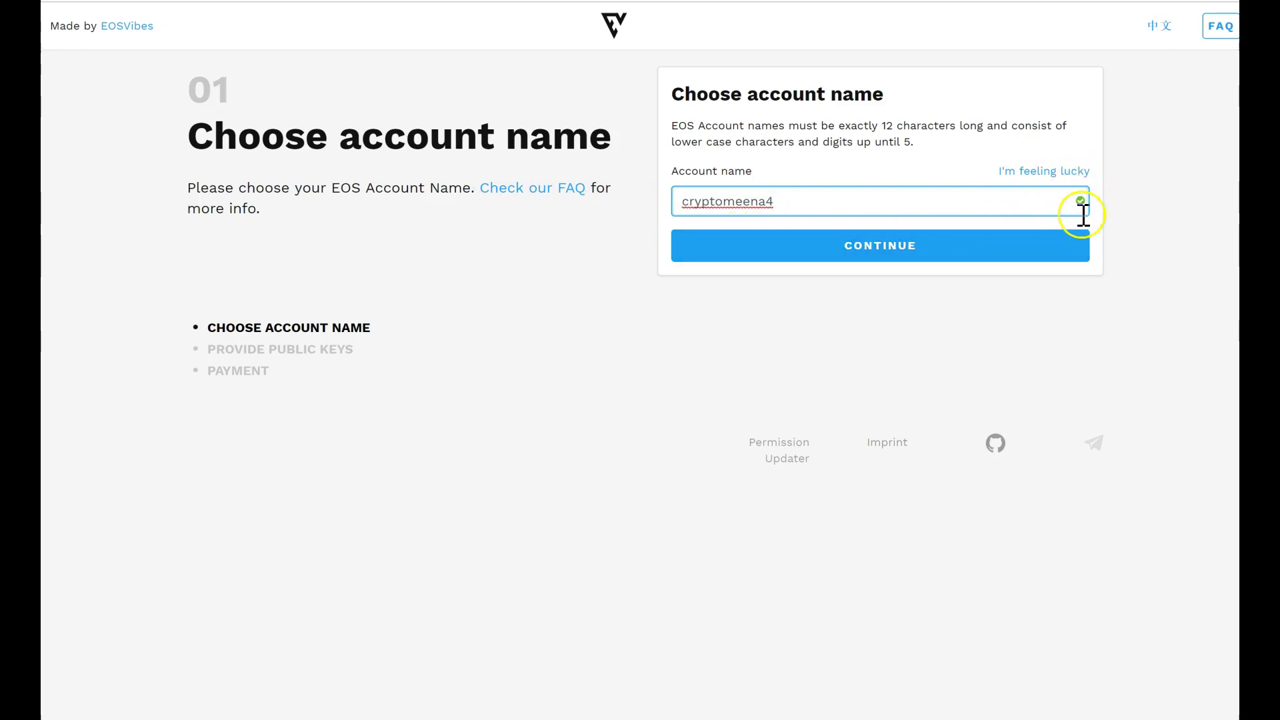
click(869, 243)
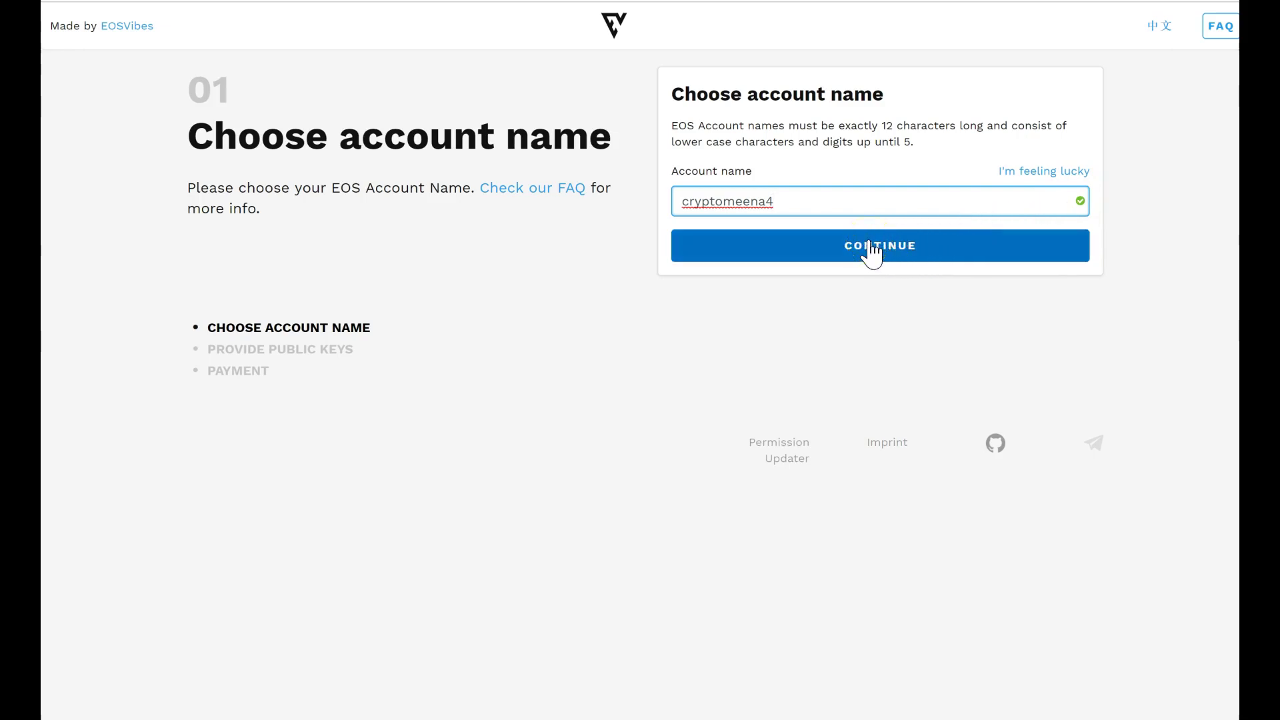
click(869, 247)
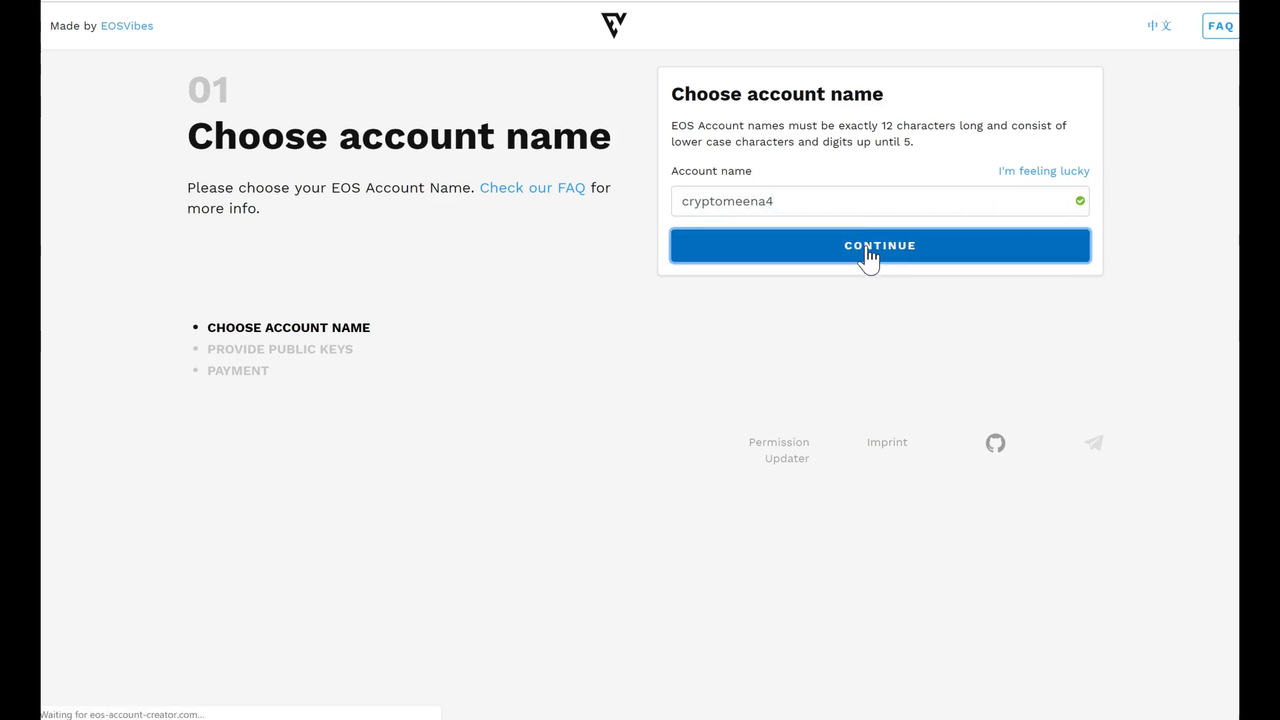
click(779, 293)
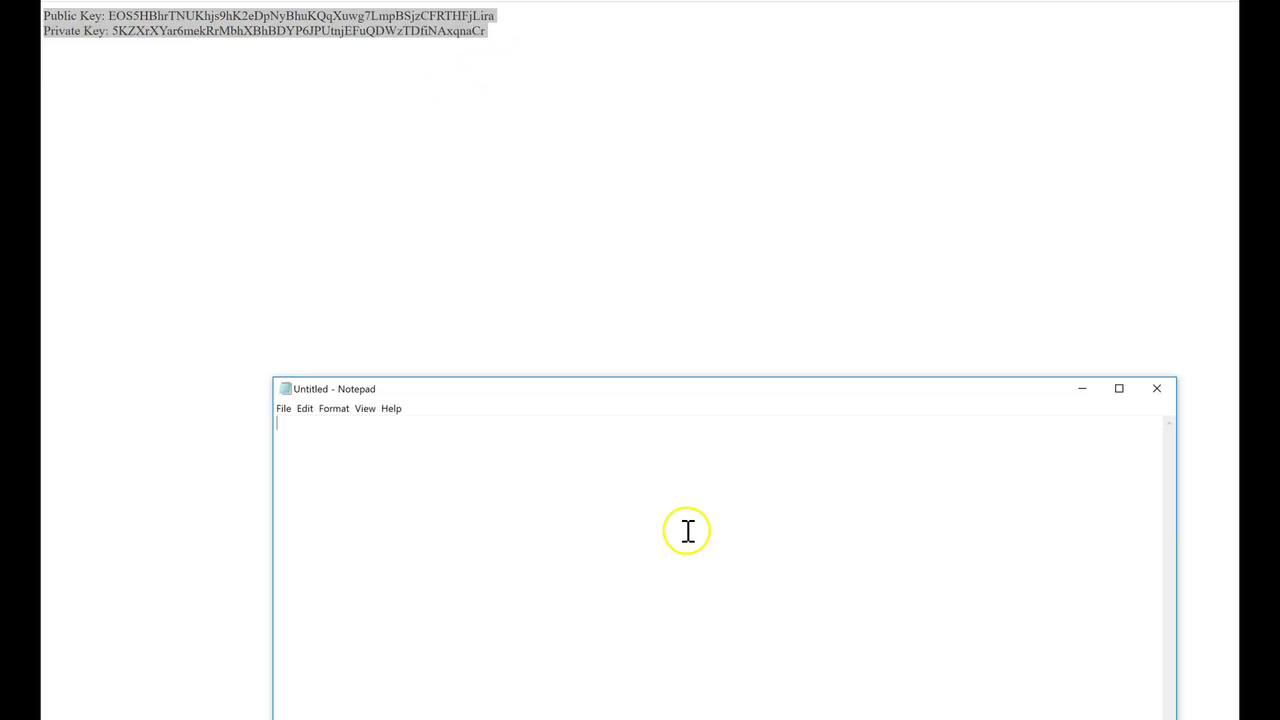
Step: Generate a fresh key pair and paste it into Notepad below the older keys
key(ctrl+v)
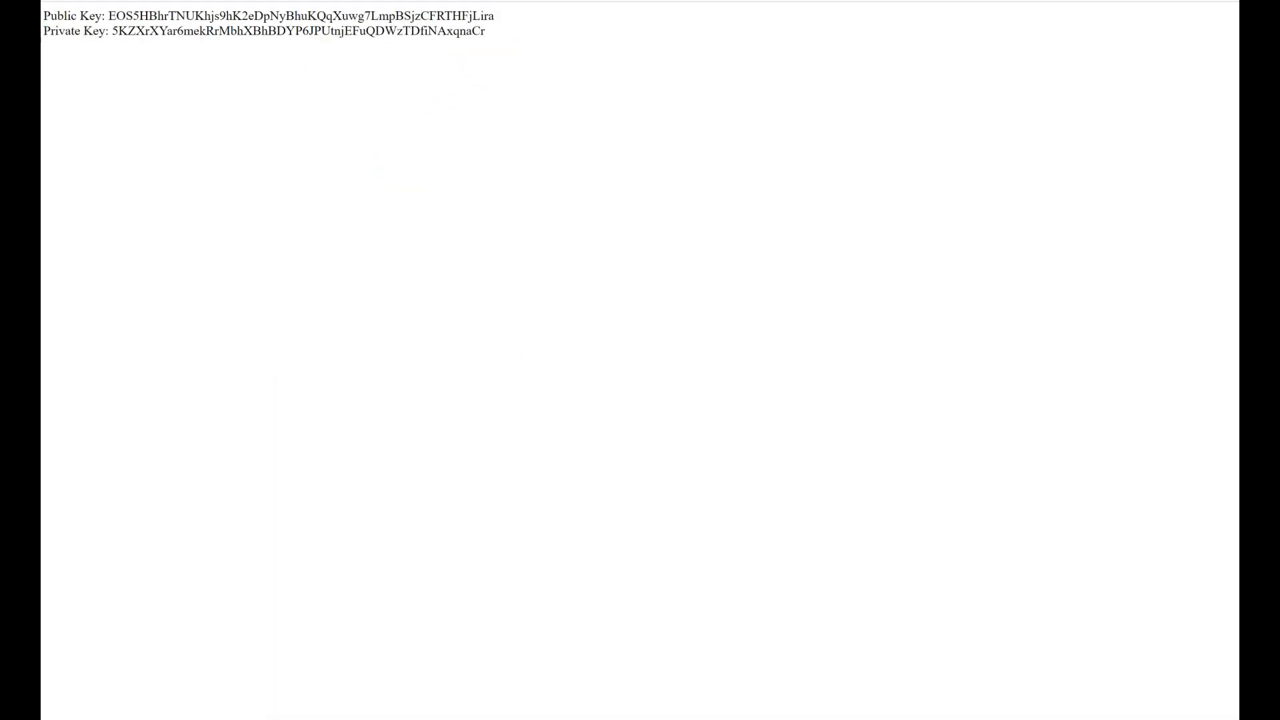
key(F5)
click(389, 137)
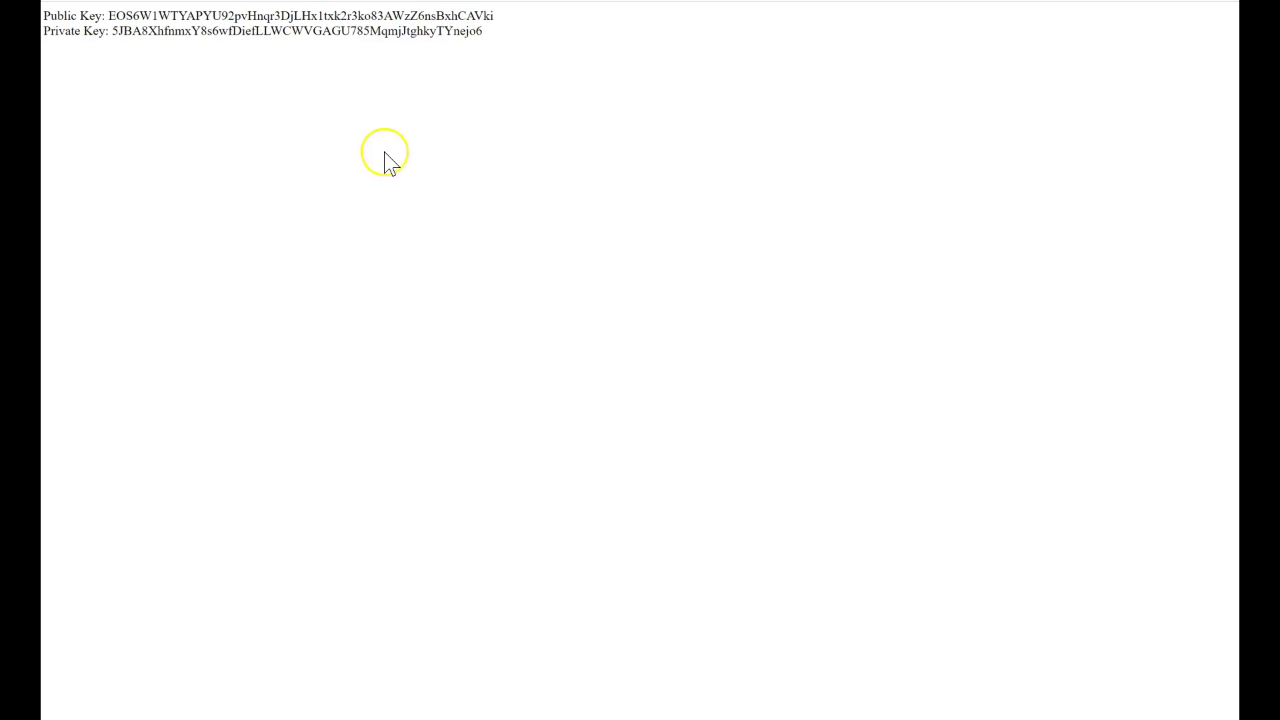
key(ctrl+a)
key(ctrl+c)
key(alt+Tab)
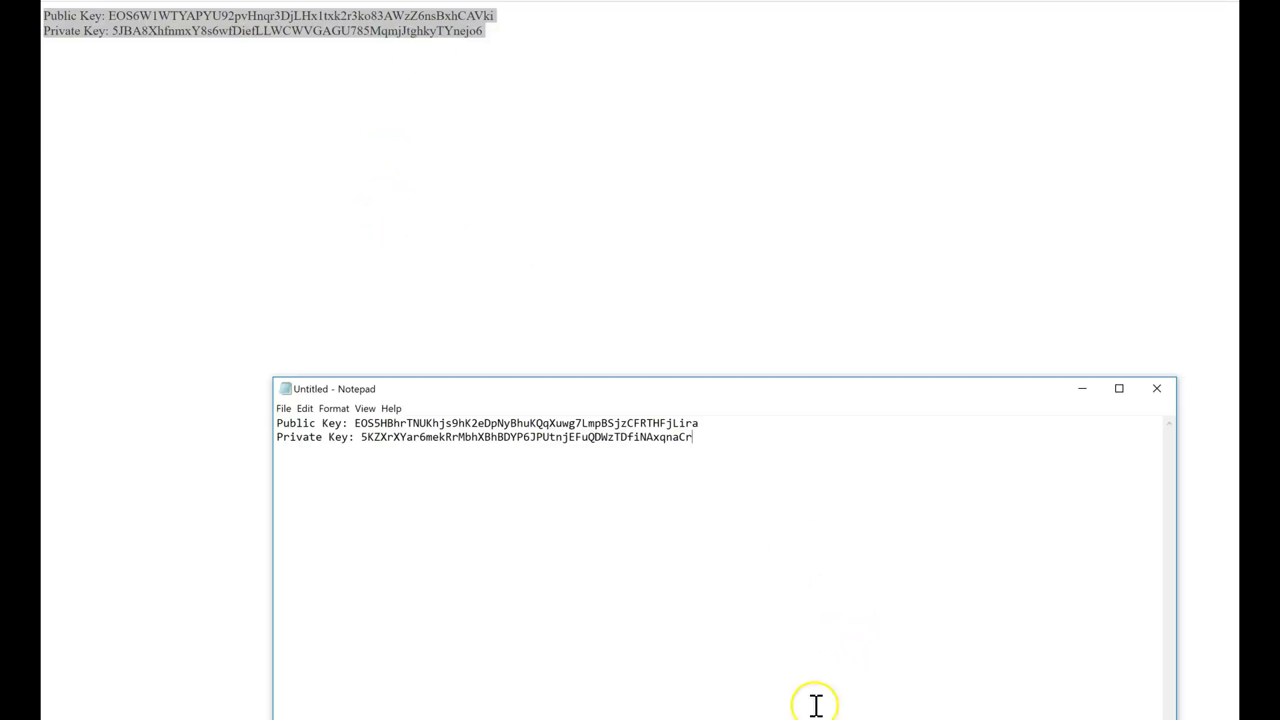
click(742, 476)
key(ctrl+v)
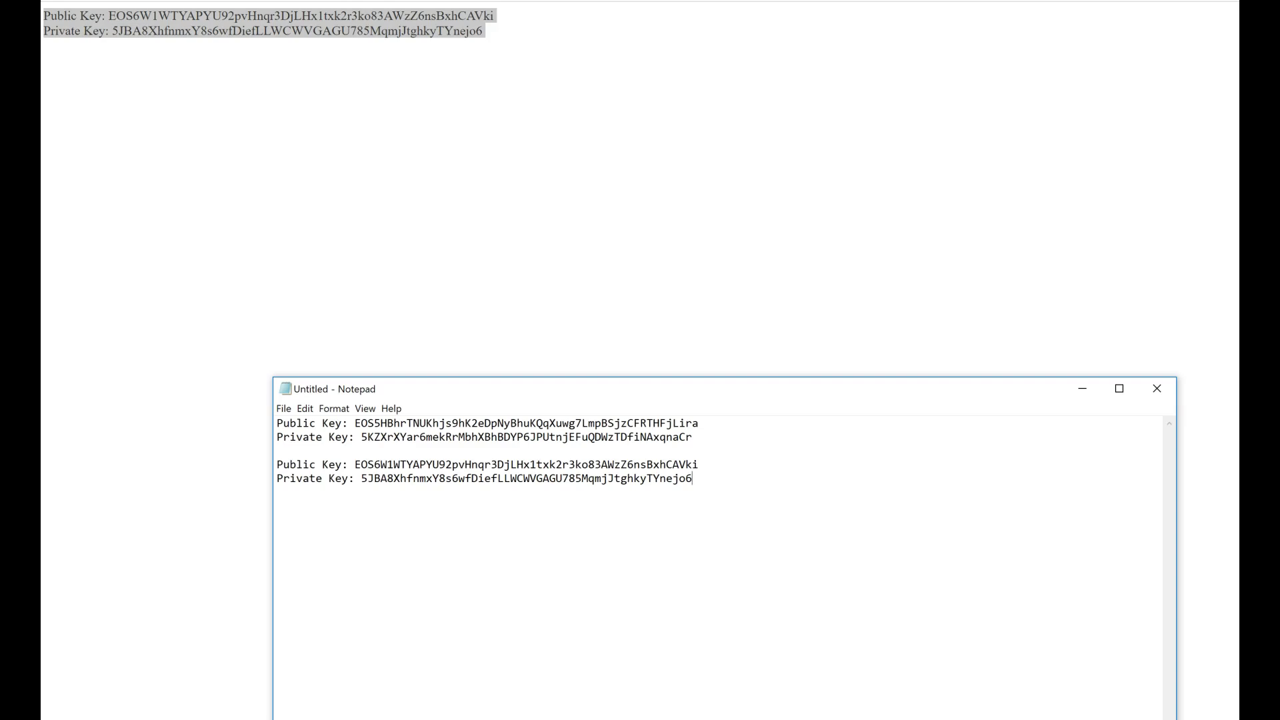
Step: Prefix the first key pair's lines with 'Owner' and the second pair's with 'Active'
click(277, 421)
text(Owner)
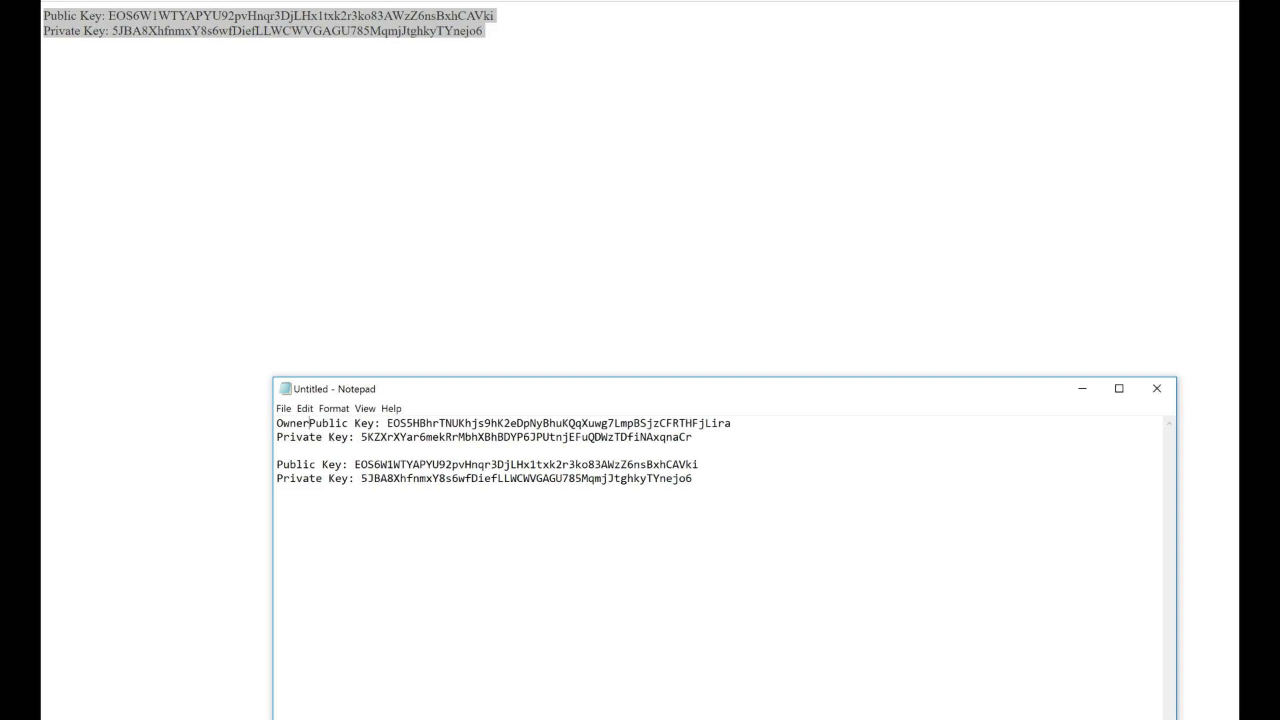
click(278, 439)
text(Owner)
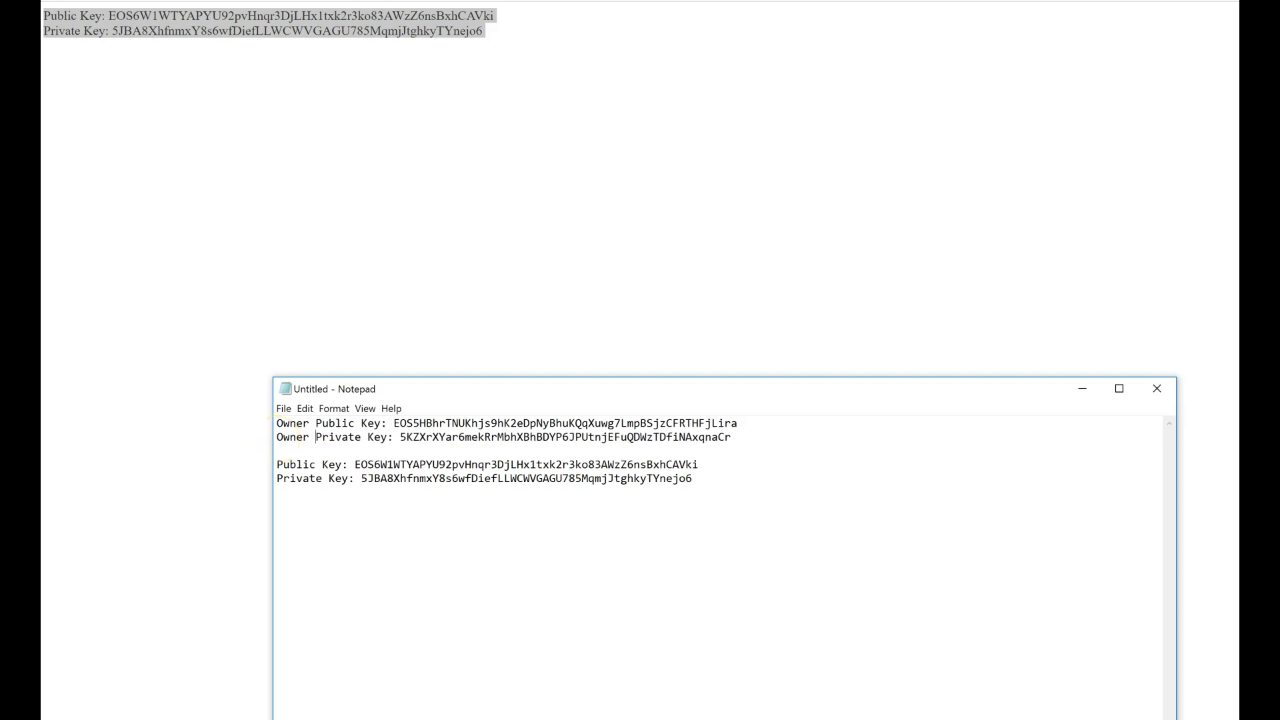
click(278, 465)
text(Active)
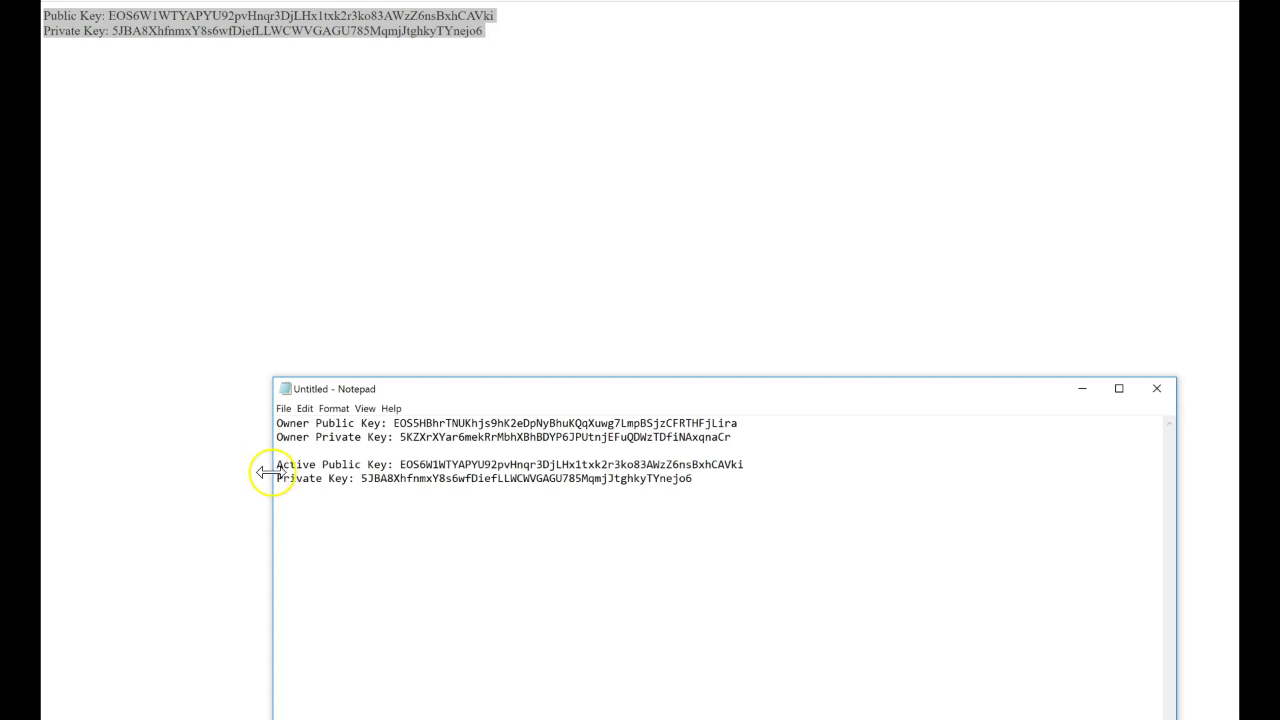
click(277, 478)
text(Active)
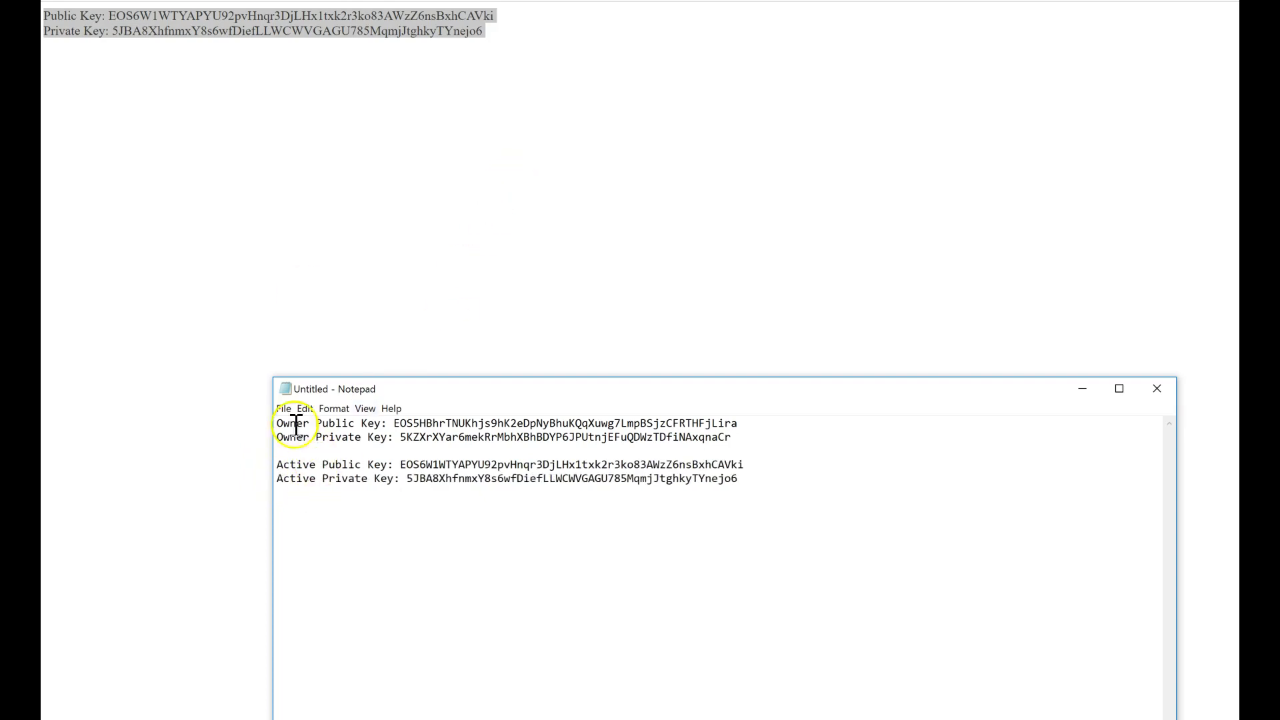
Step: Reorder the lines so both public keys come first, followed by both private keys
click(322, 478)
drag(744, 465, 252, 446)
key(ctrl+c)
key(Delete)
click(753, 425)
key(Return)
key(ctrl+v)
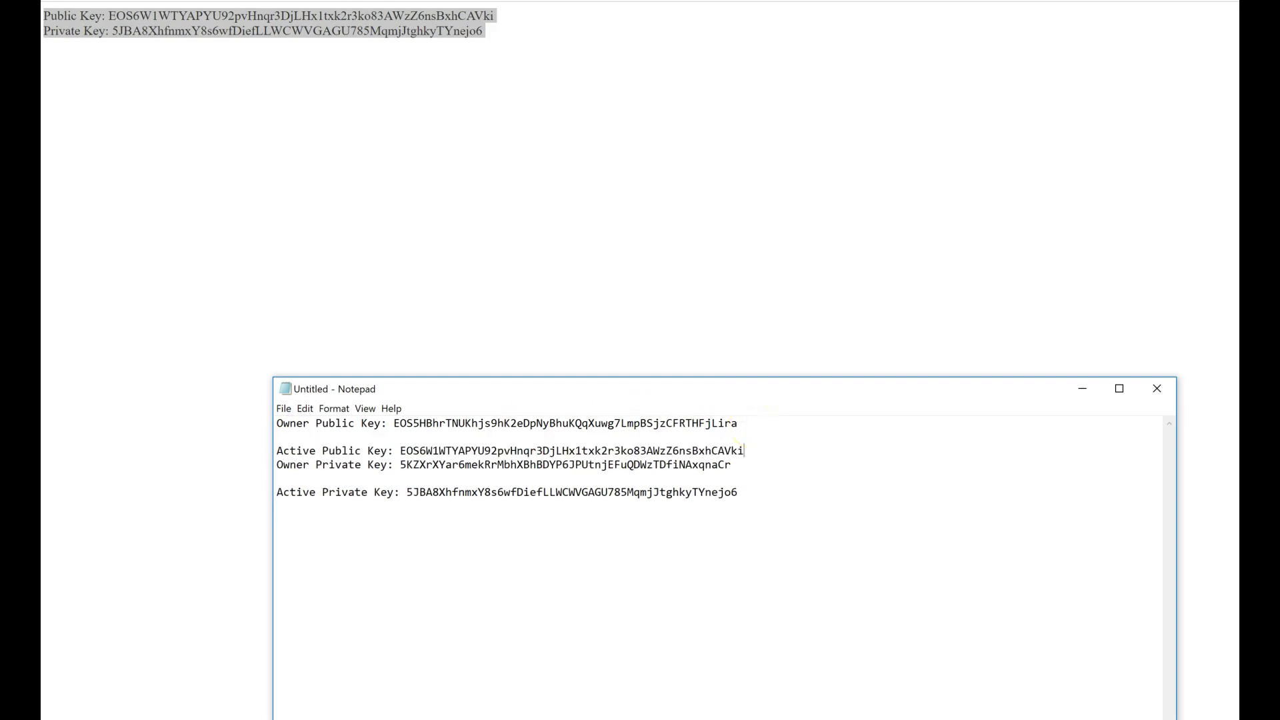
click(423, 438)
key(Delete)
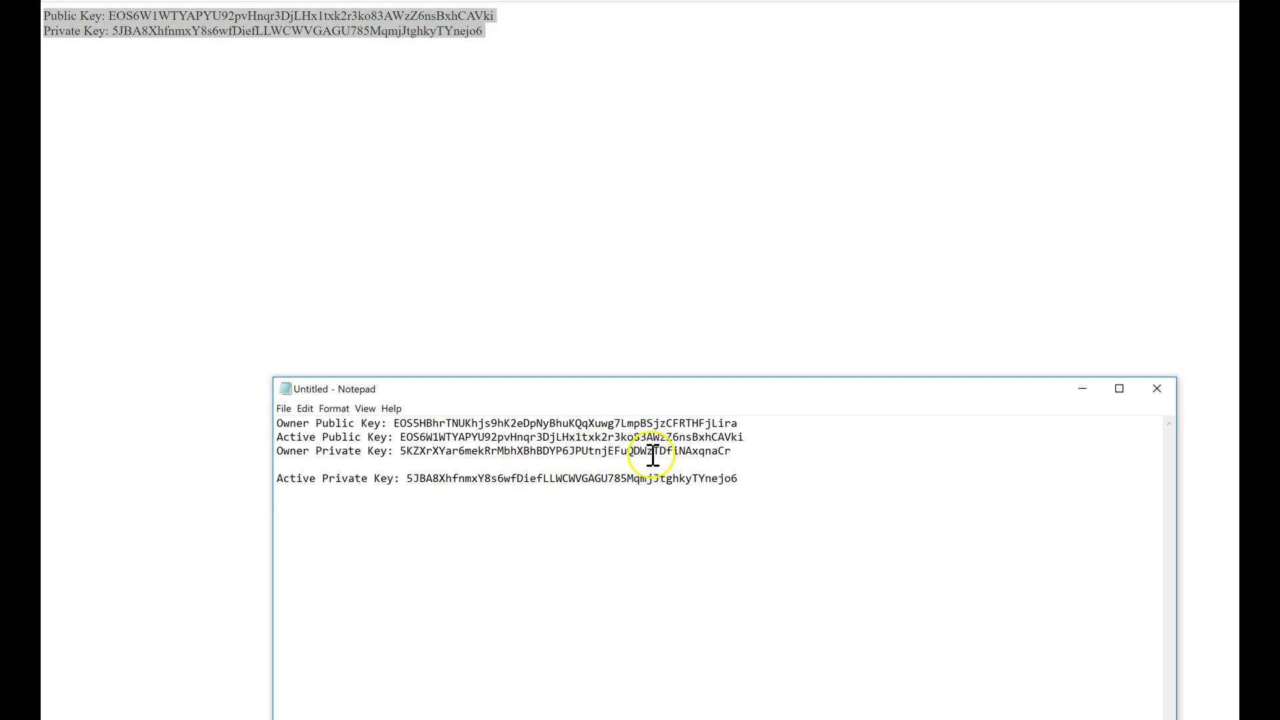
click(781, 440)
key(Return)
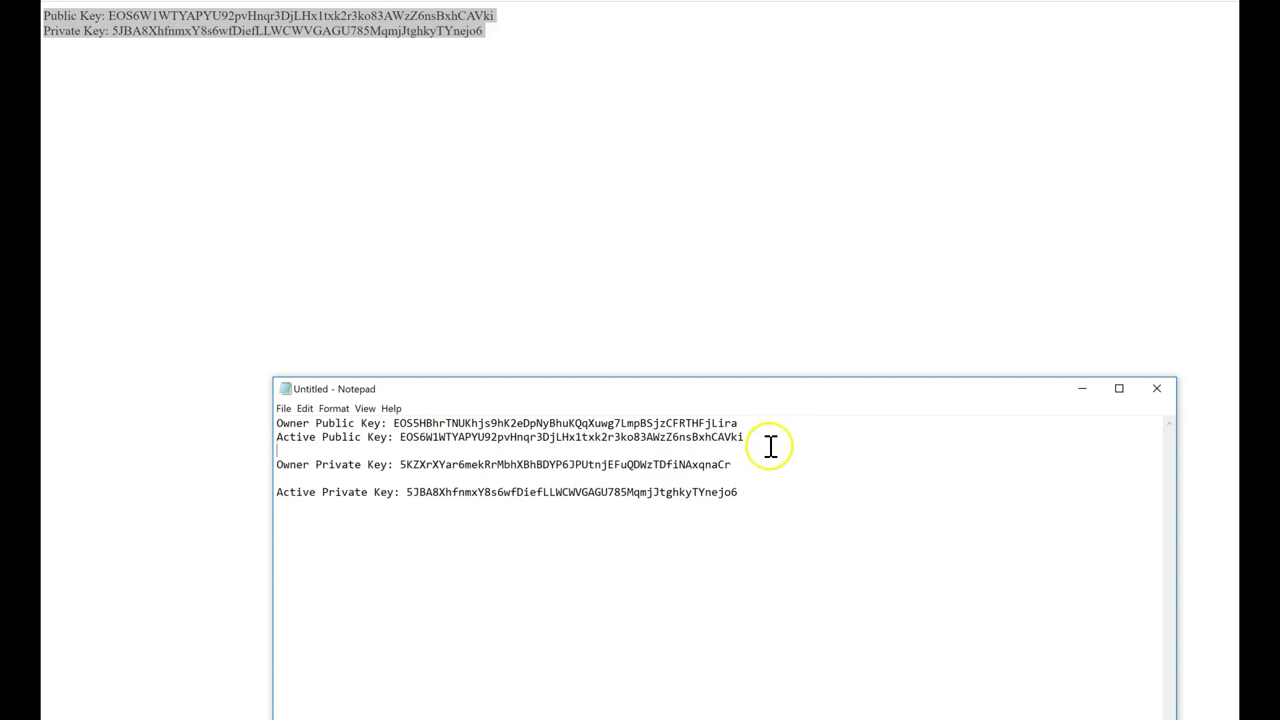
click(598, 478)
key(Delete)
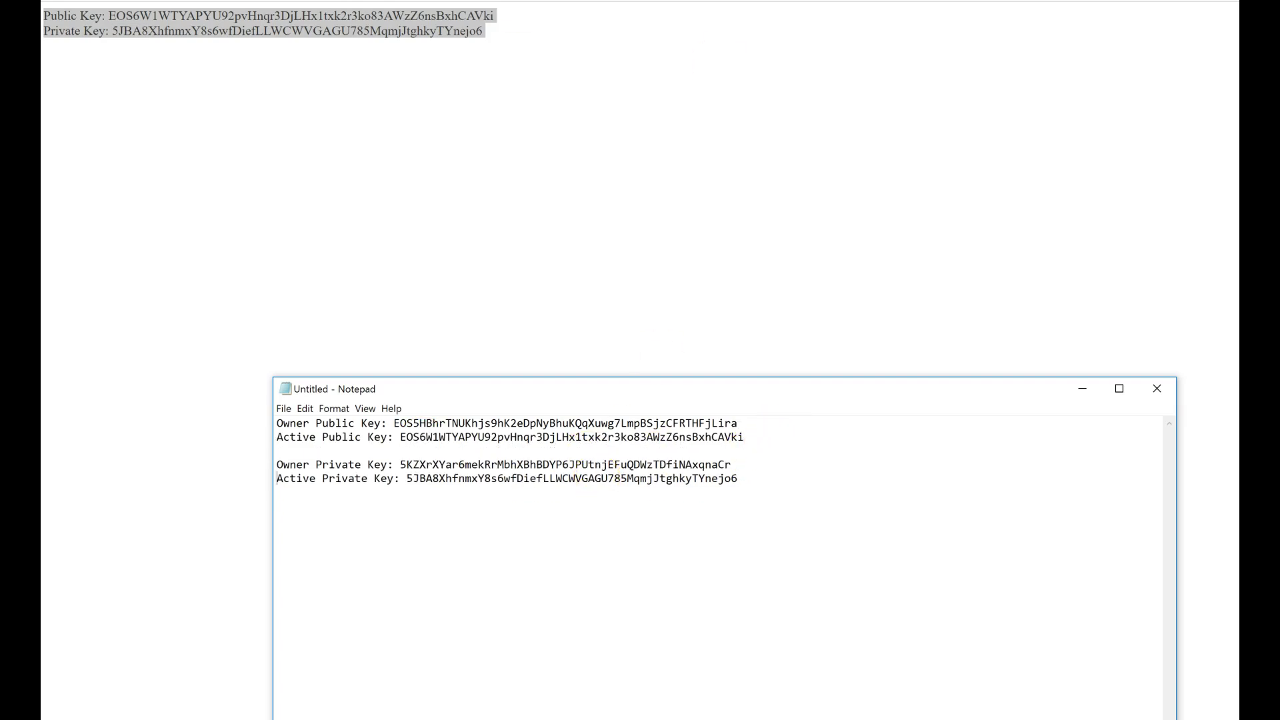
double_click(677, 423)
key(ctrl+c)
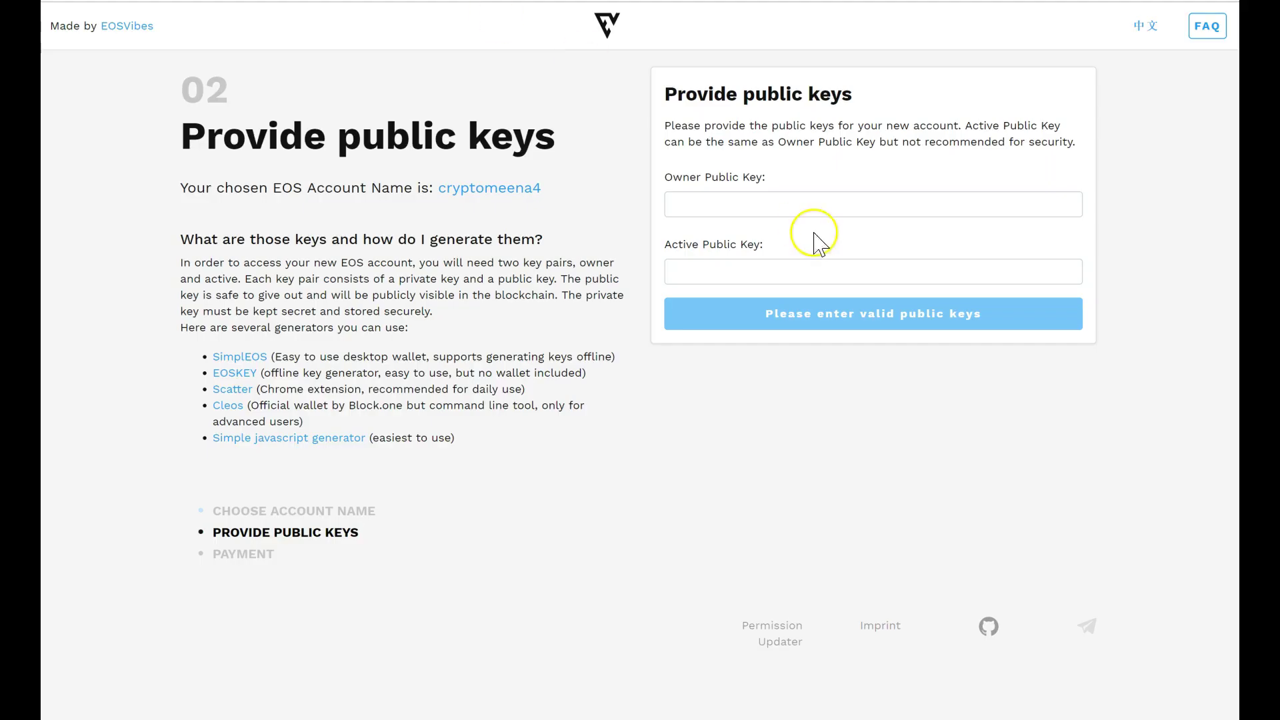
Step: Paste the Owner and Active public keys from the notes into their fields and submit them
click(823, 207)
key(ctrl+v)
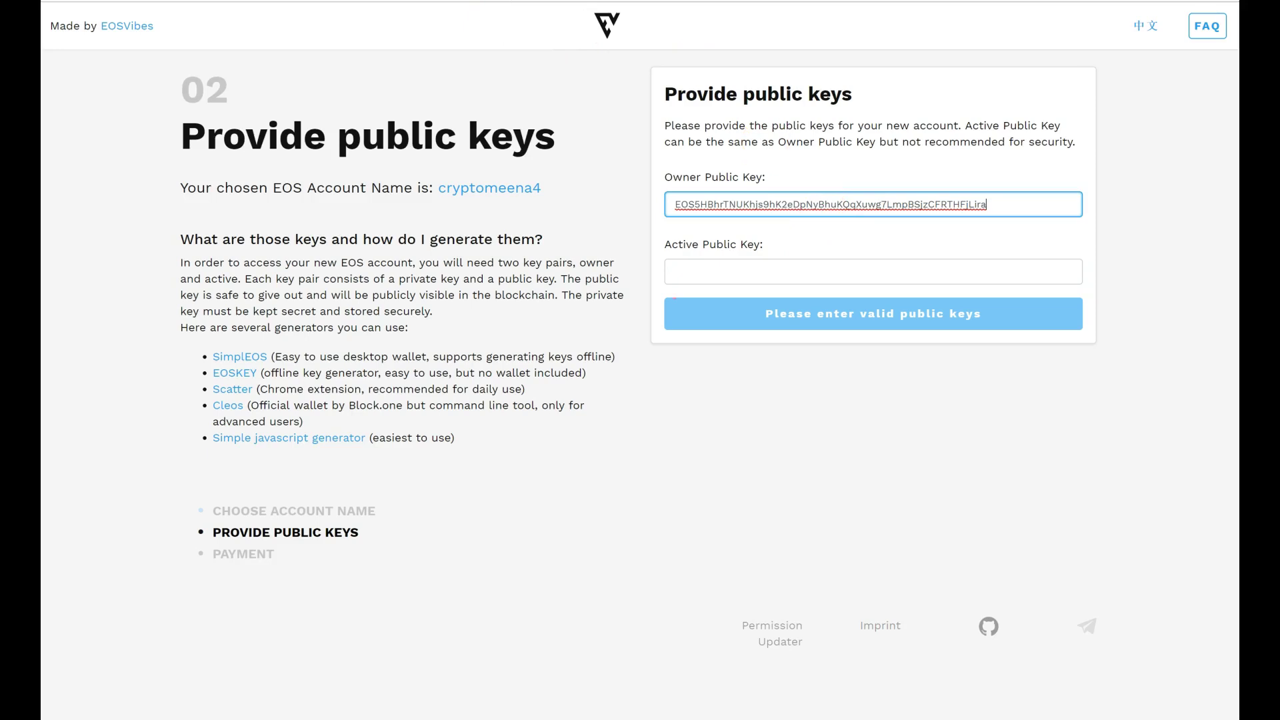
right_click(831, 719)
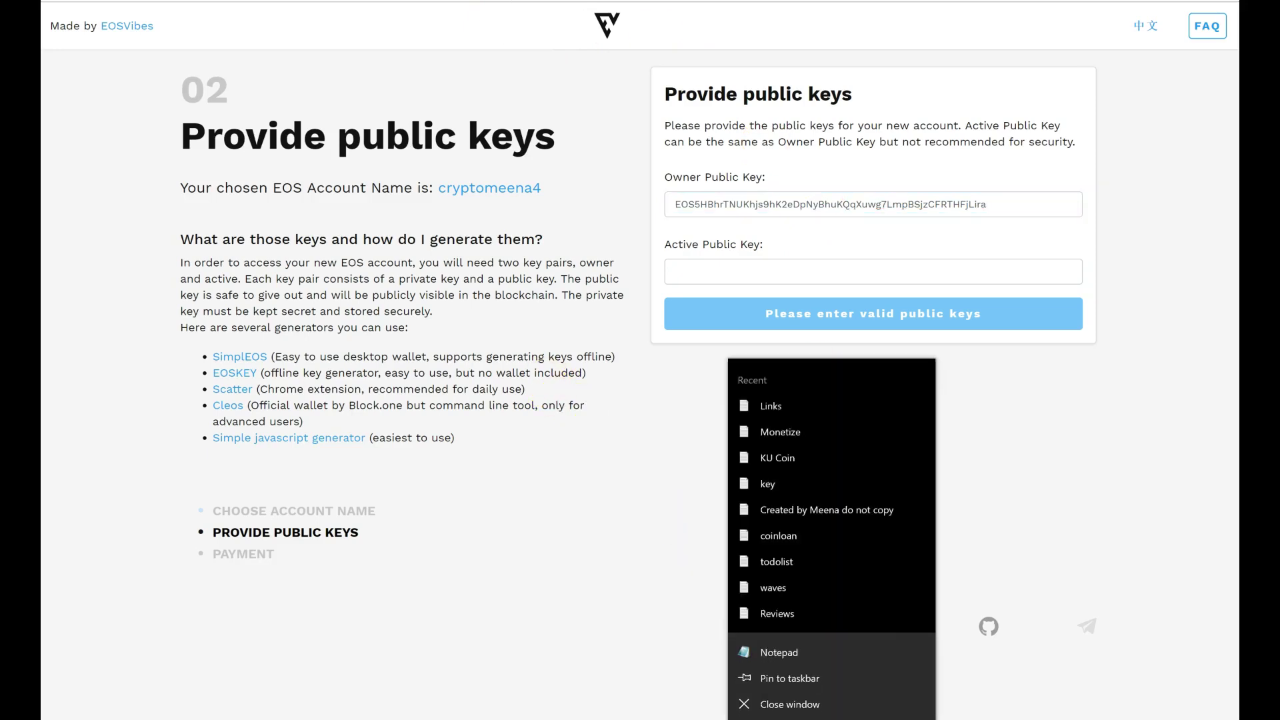
key(Escape)
key(alt+Tab)
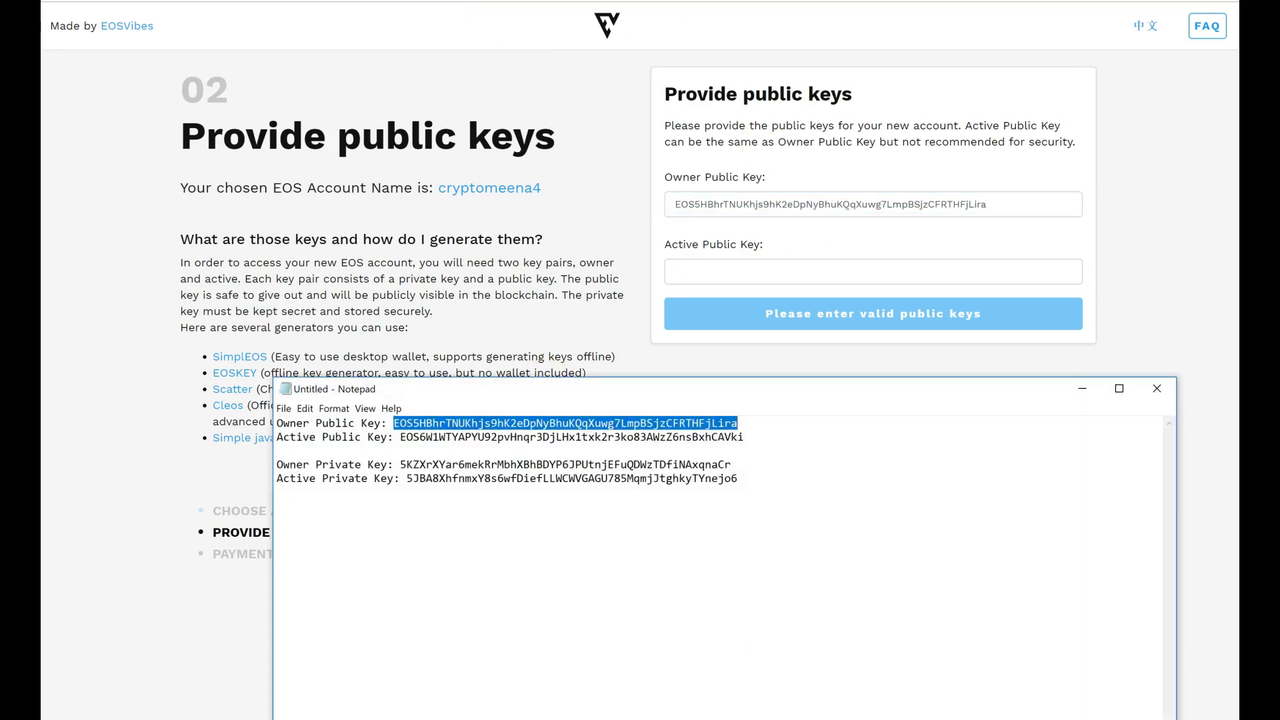
double_click(470, 438)
key(ctrl+c)
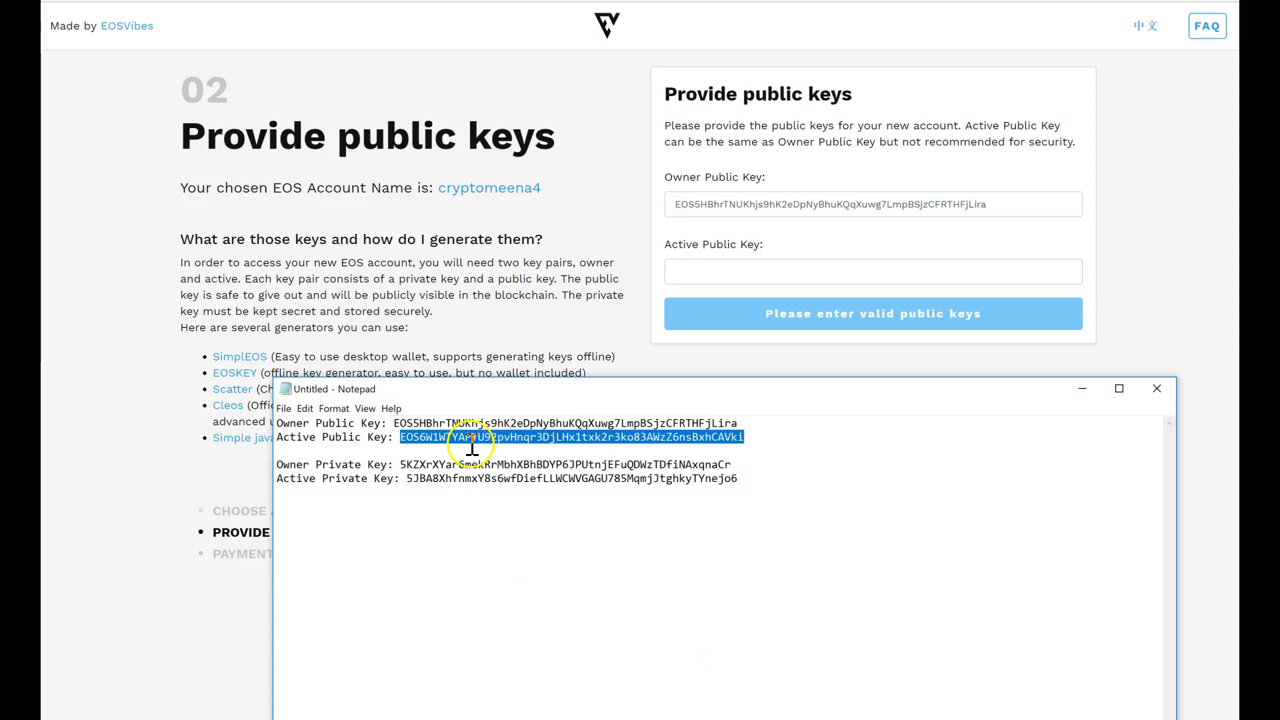
click(817, 280)
key(ctrl+v)
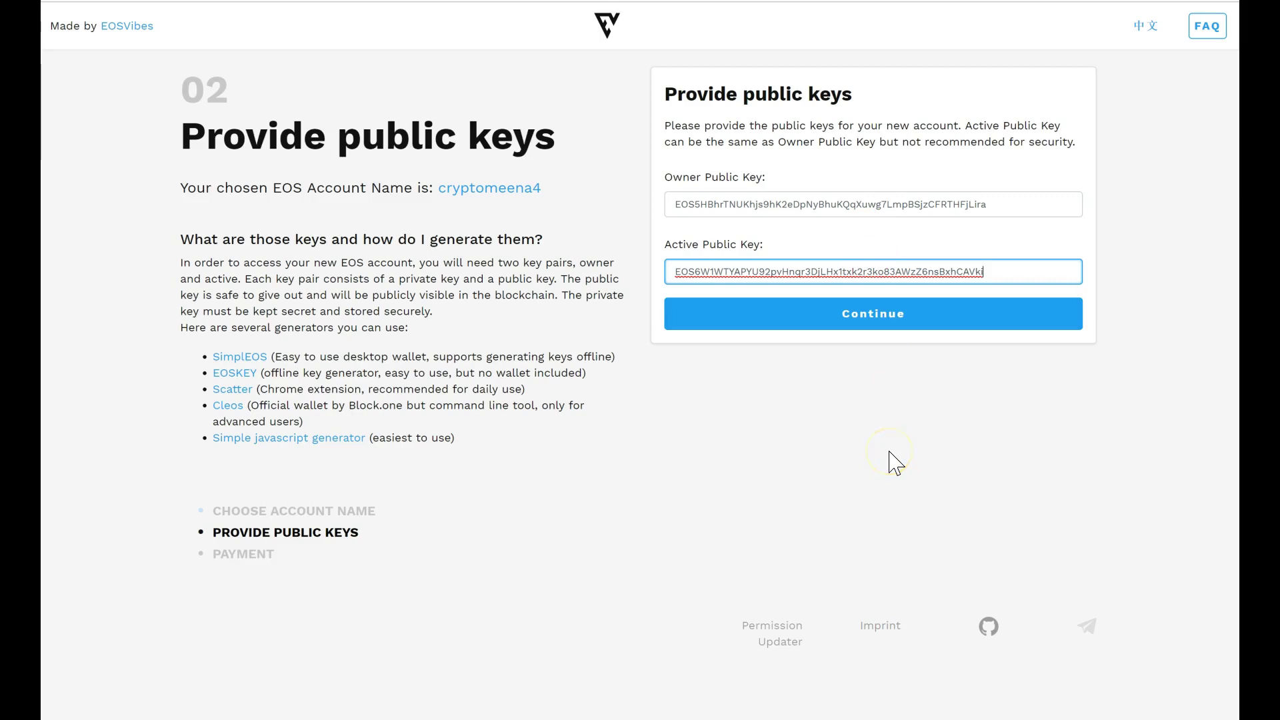
click(839, 311)
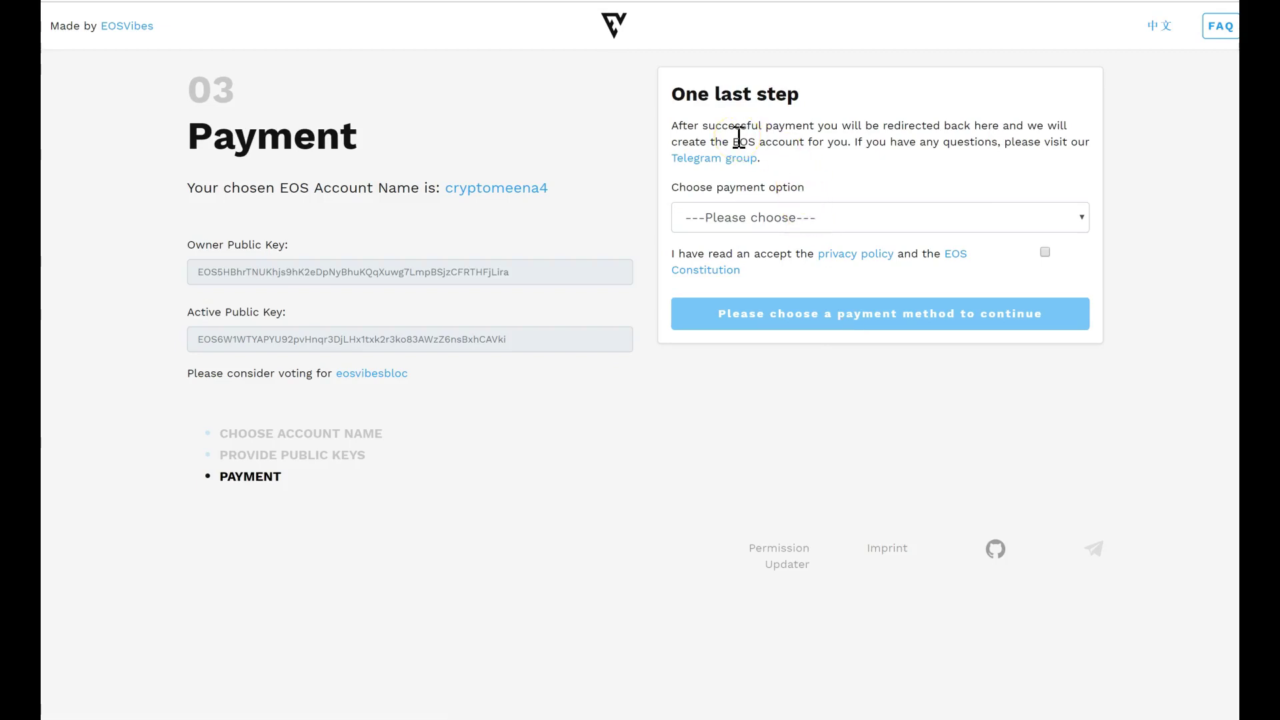
Step: Try Cryptocurrency, then switch the payment method to Credit Card at USD 9.70
click(760, 220)
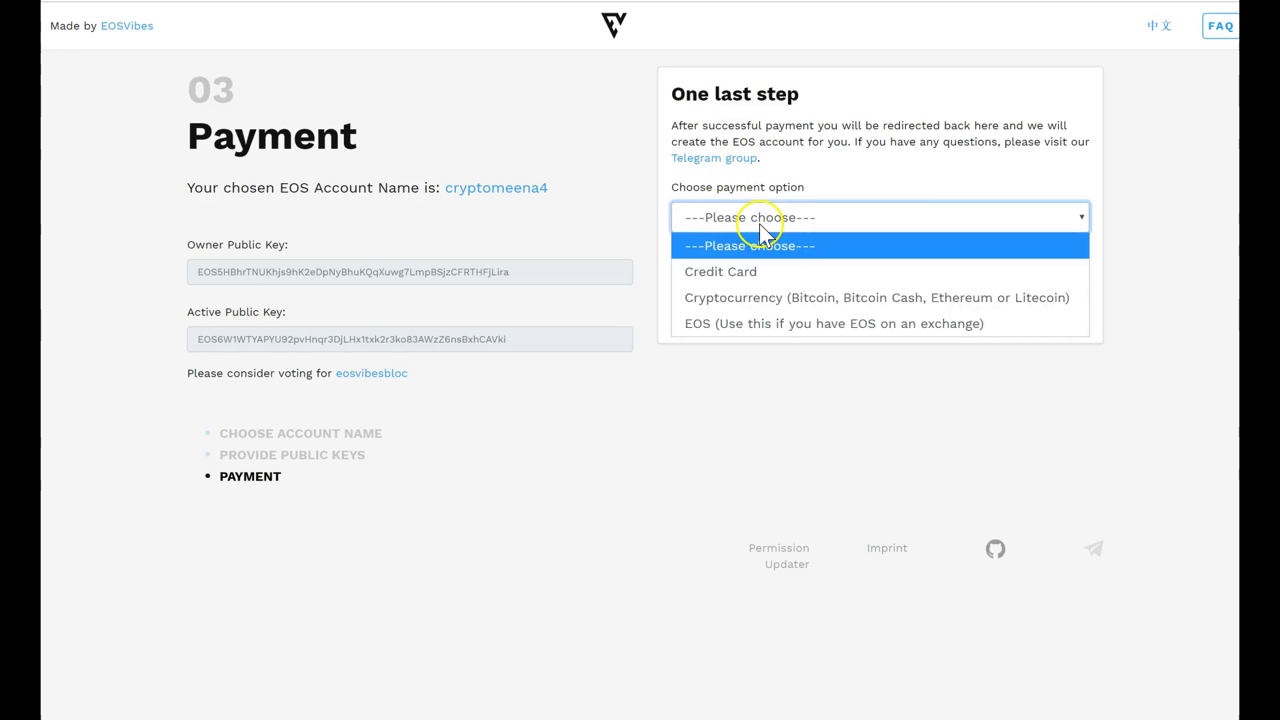
click(738, 297)
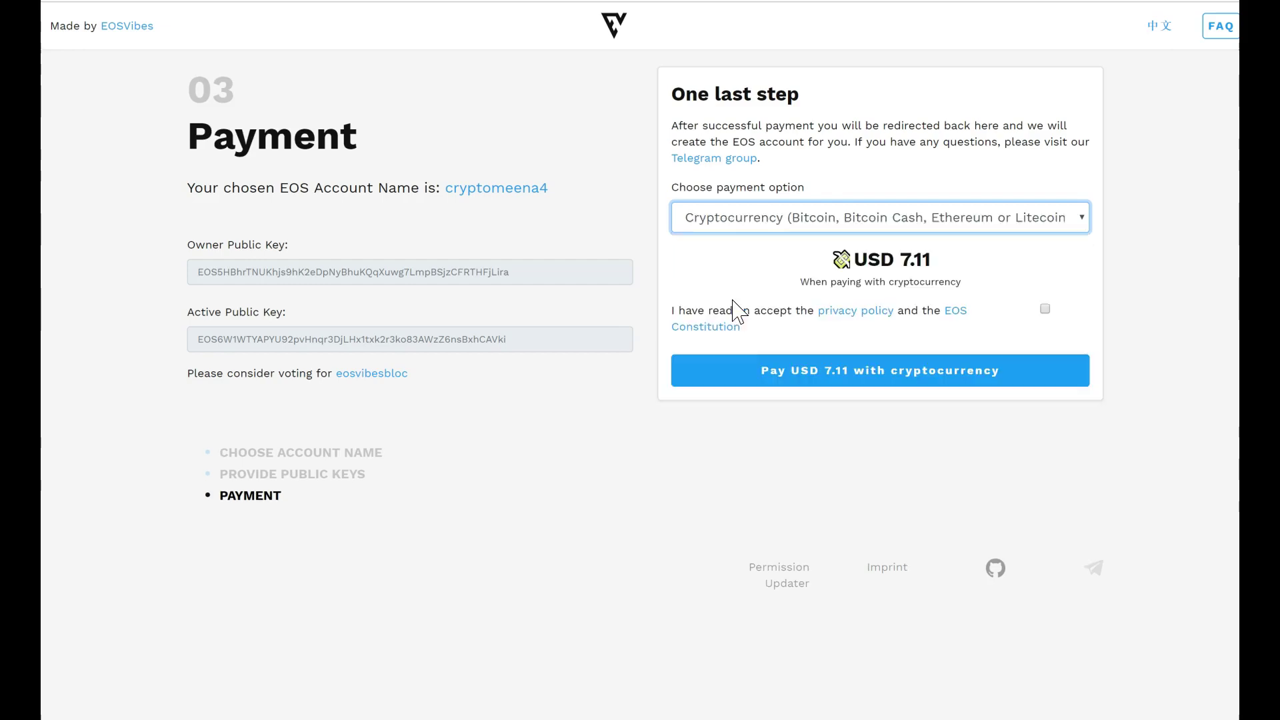
click(766, 223)
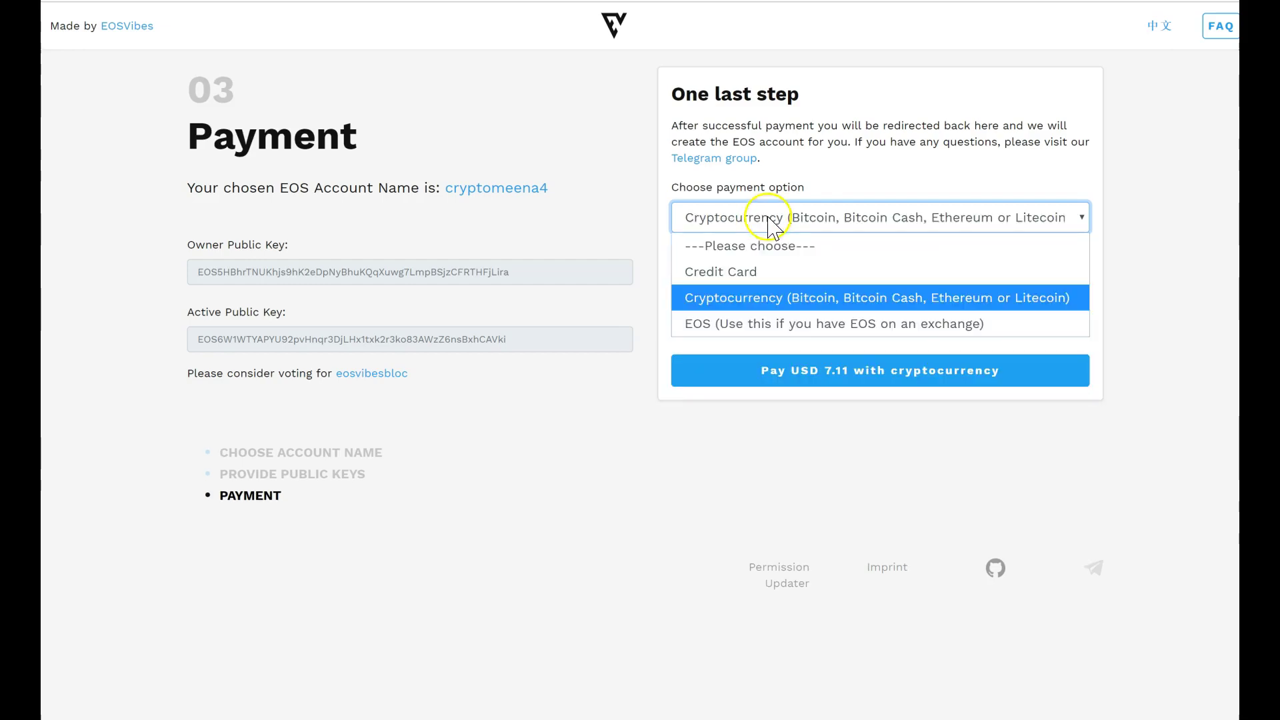
click(766, 284)
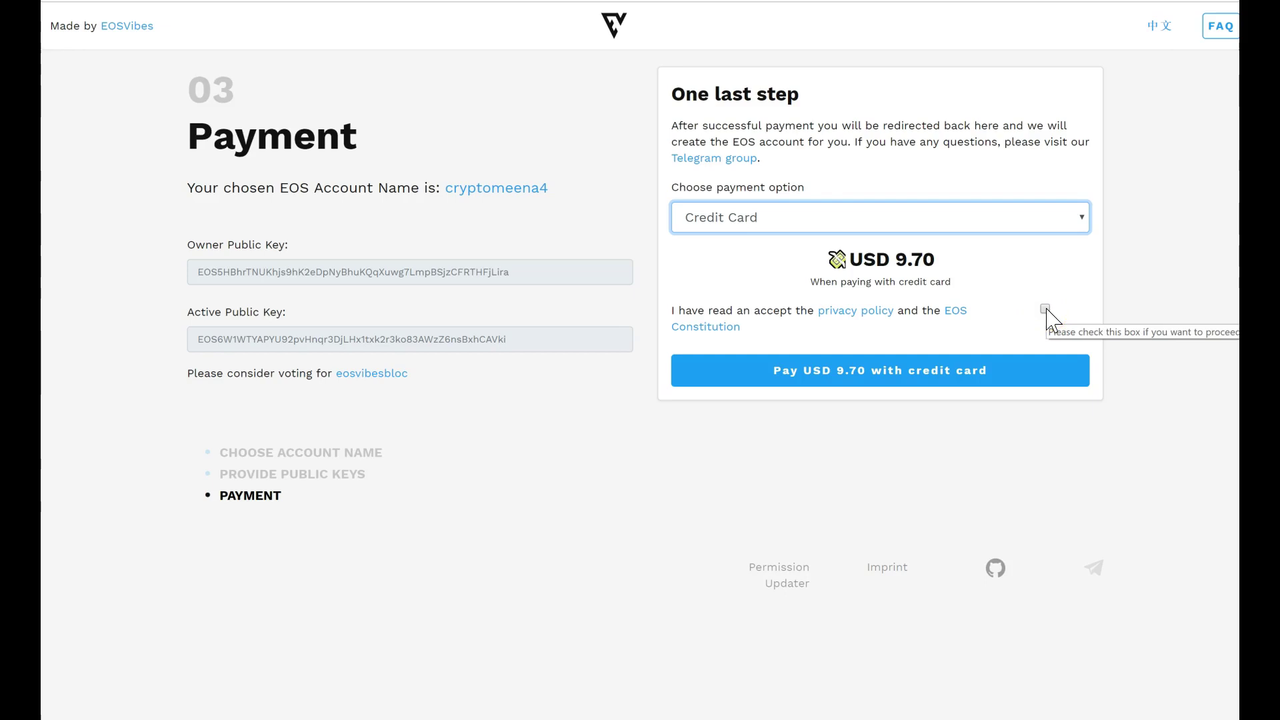
click(843, 383)
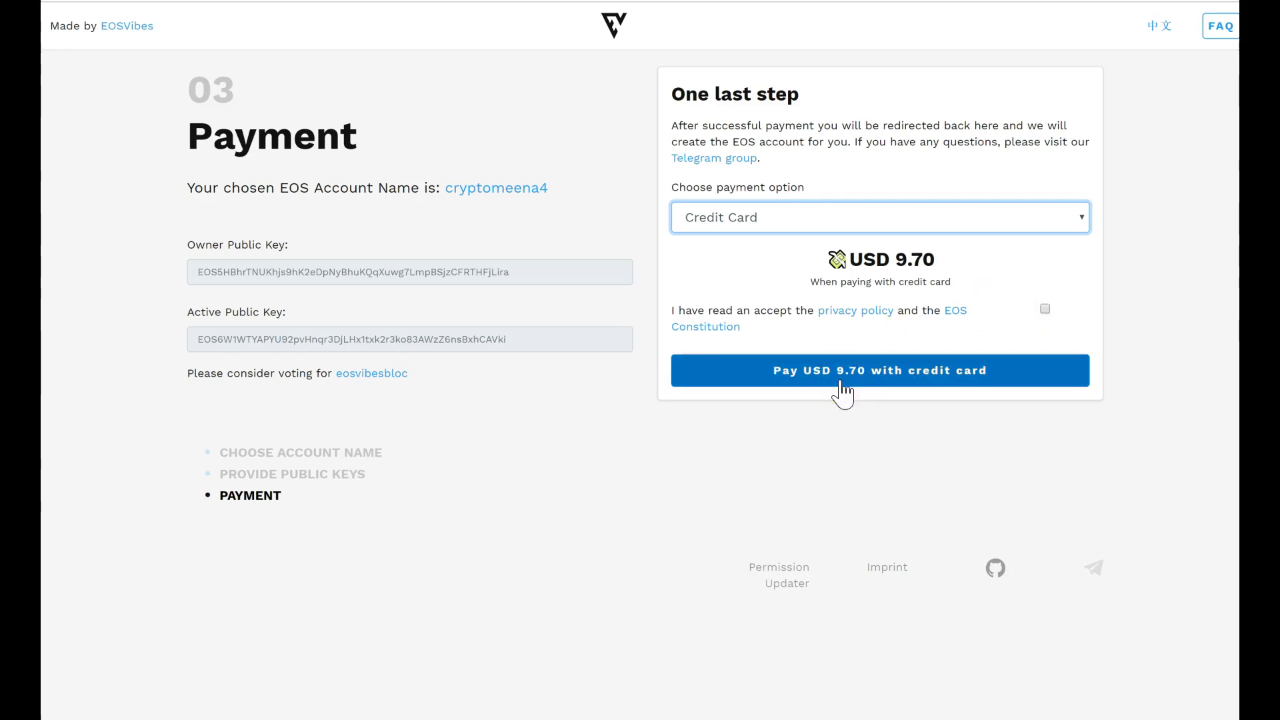
click(861, 238)
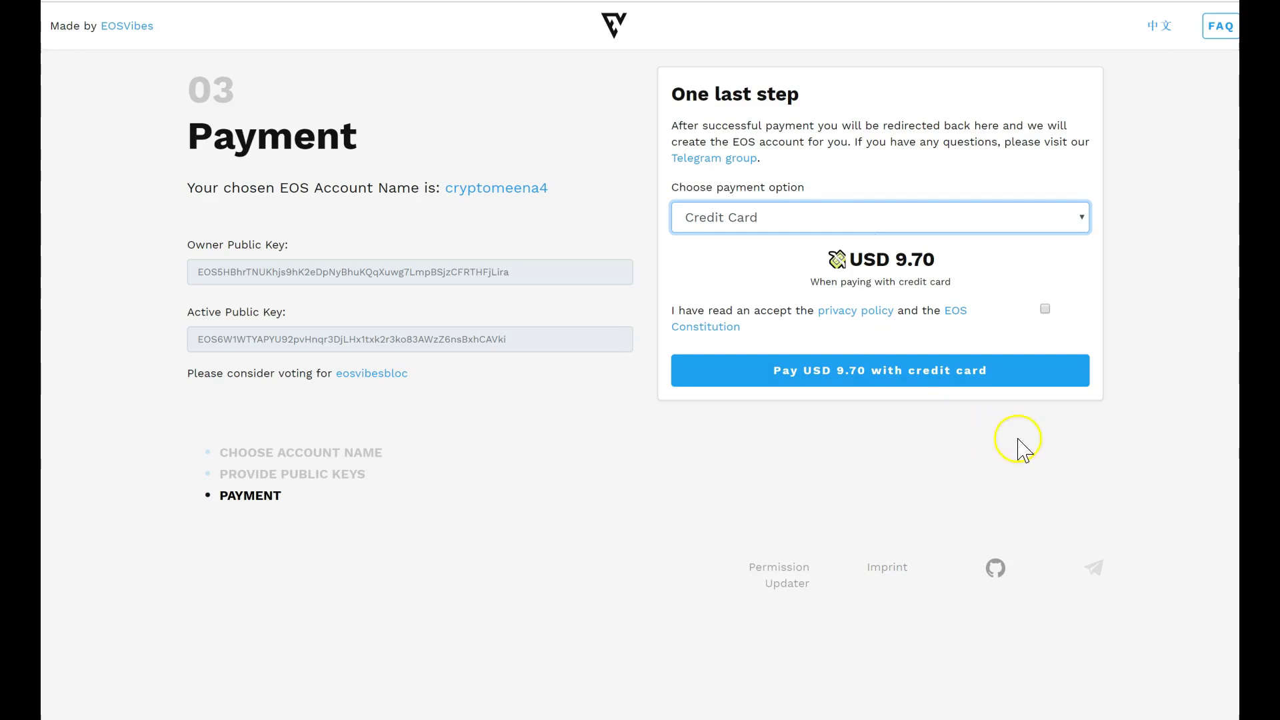
Step: Switch to Bloks.io and bring the account's Account Transactions list into view
key(alt+Tab)
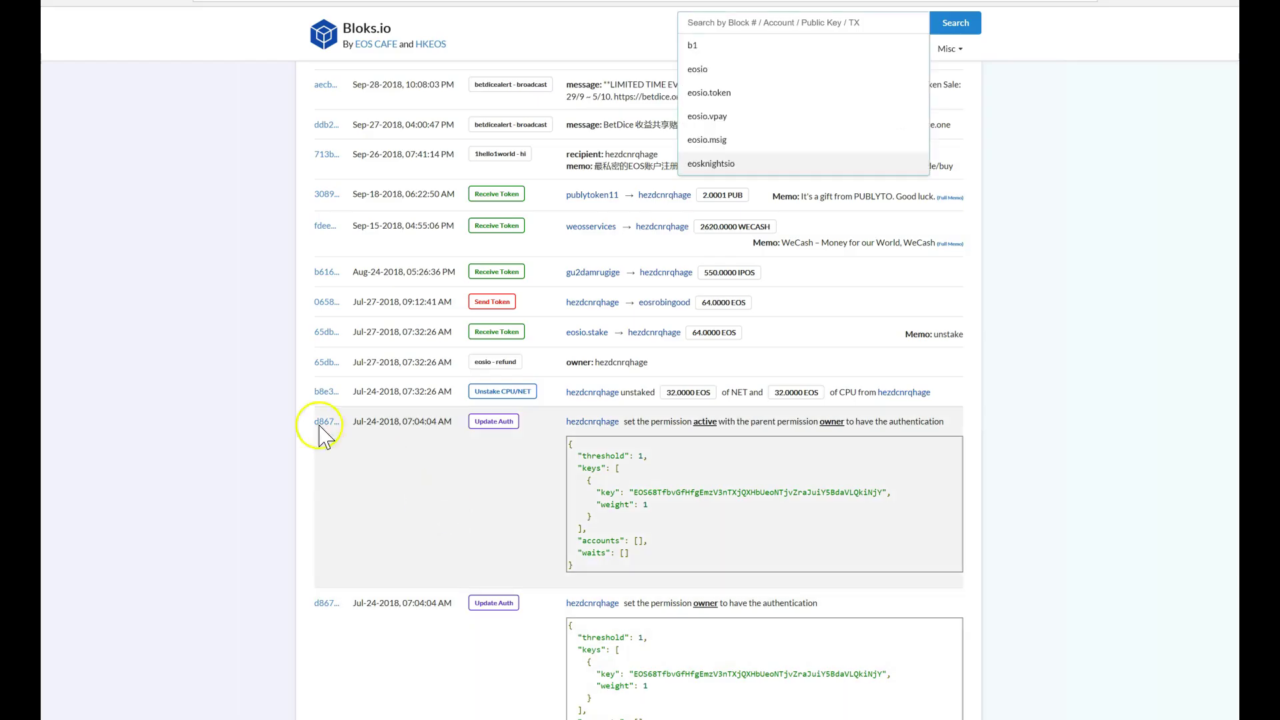
scroll(196, 397, up, 10)
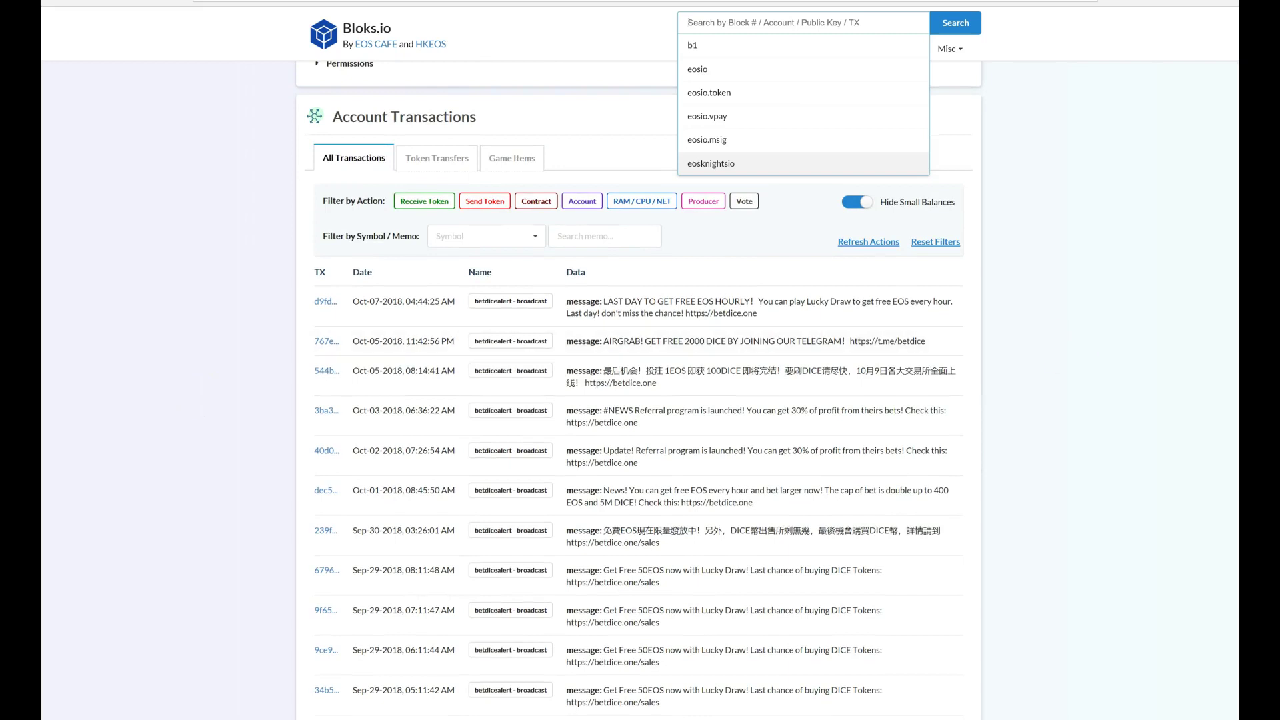
click(1133, 457)
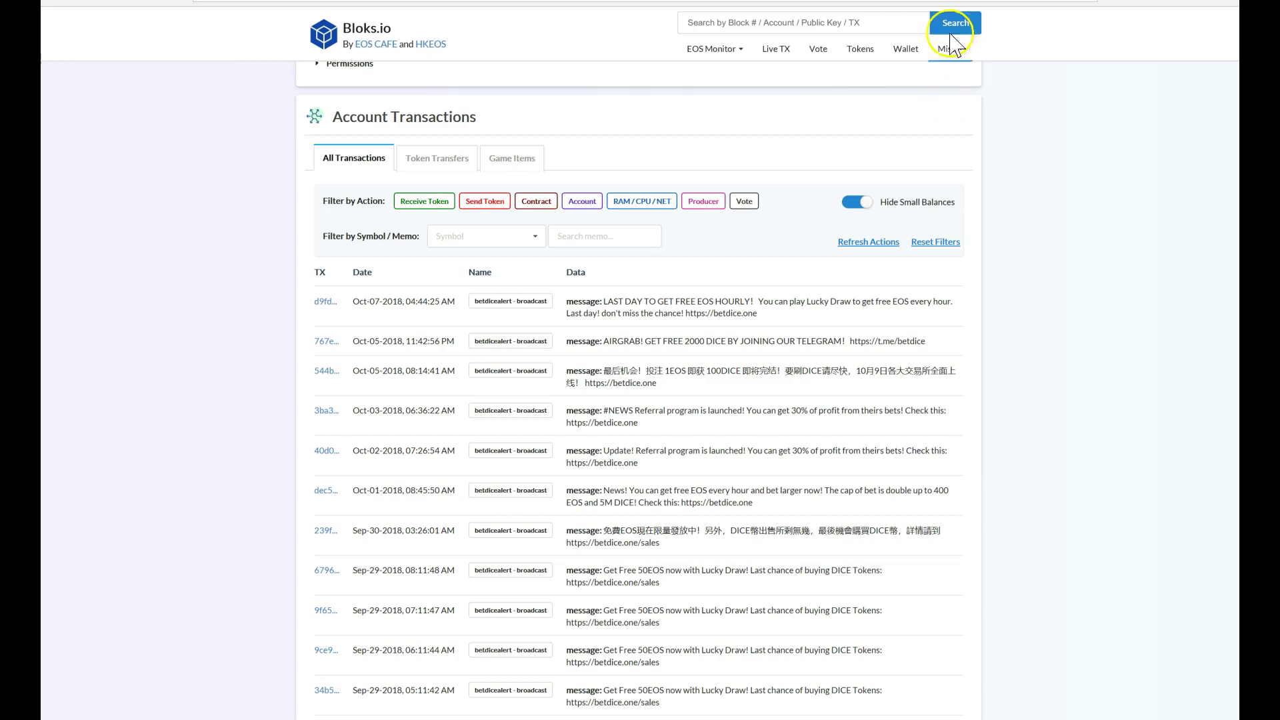
click(835, 30)
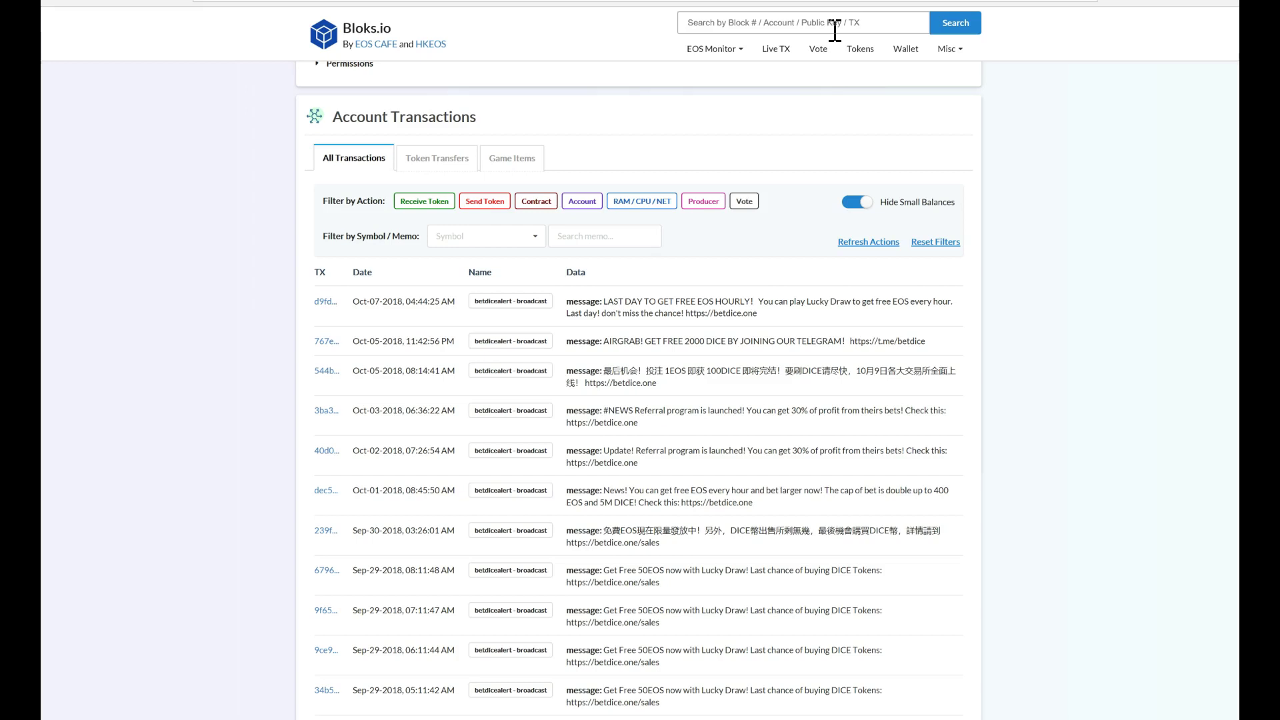
click(799, 149)
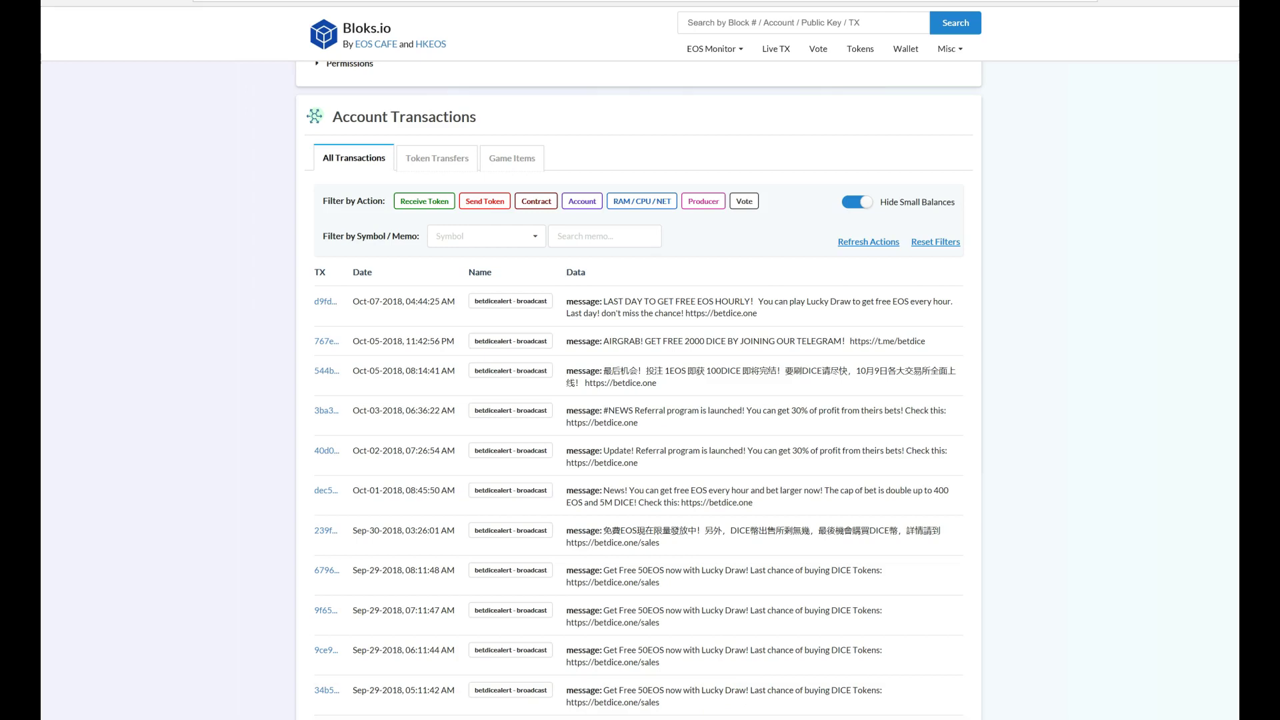
mouse_move(522, 718)
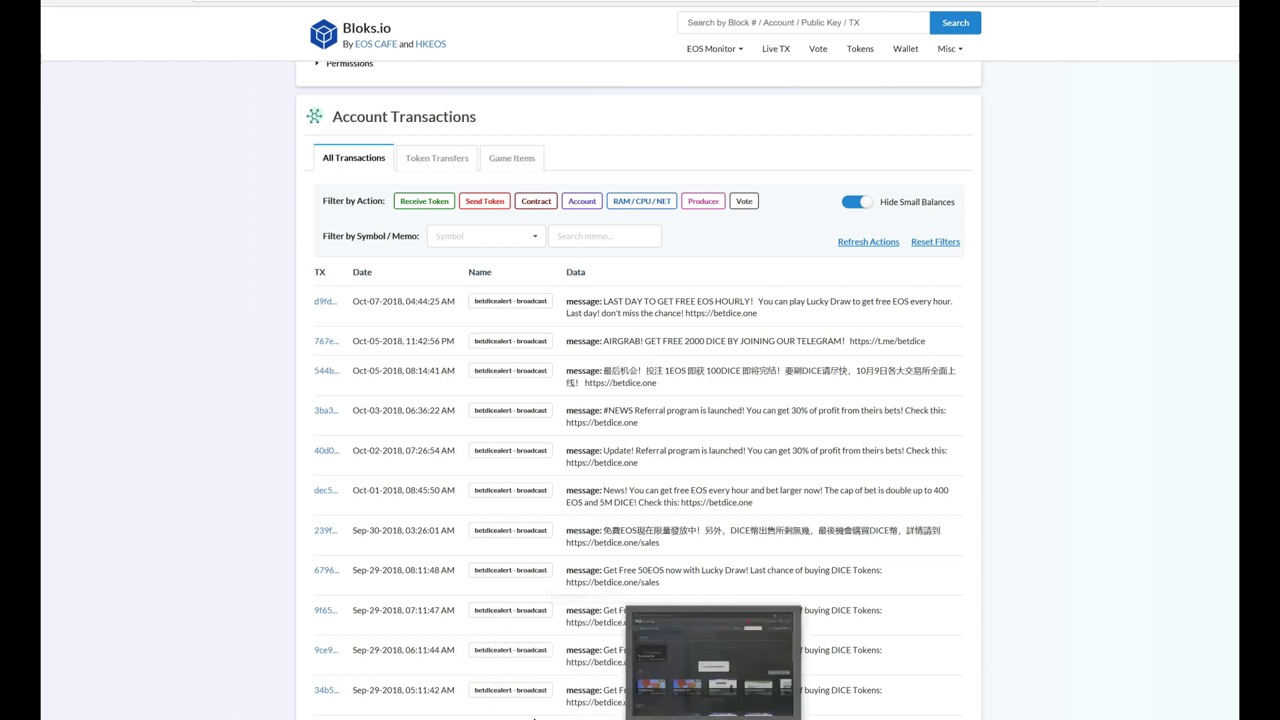
Step: Bring the browser back to the EOS Rio SimplEOS wallet page
click(534, 718)
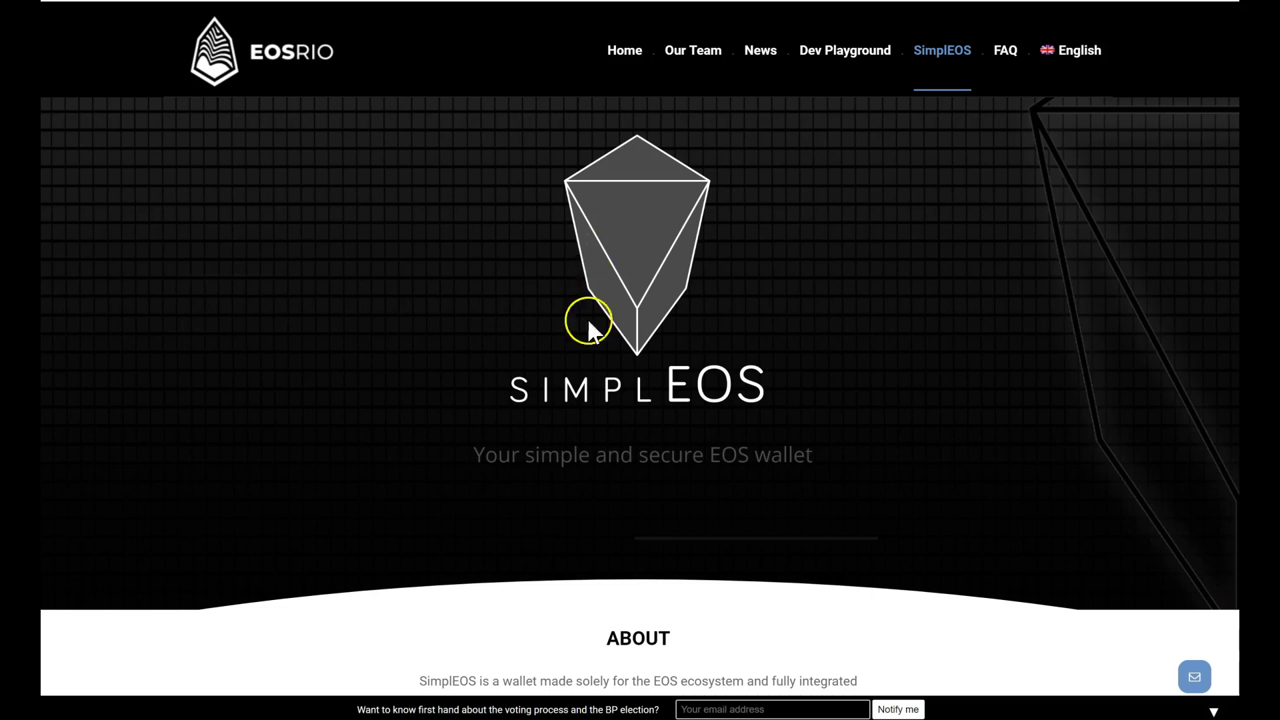
scroll(585, 323, down, 6)
Step: Scroll to the SimplEOS download section and launch the SimplEOS Wallet desktop app
scroll(404, 510, down, 1)
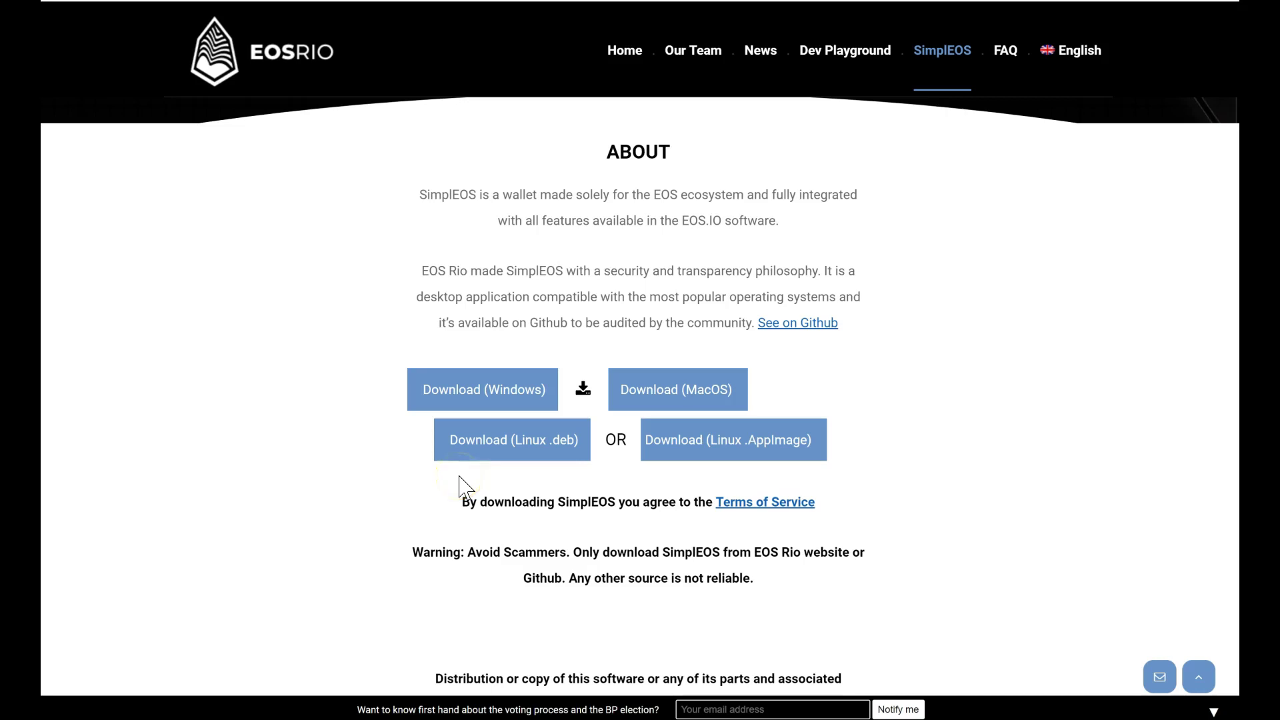
click(867, 717)
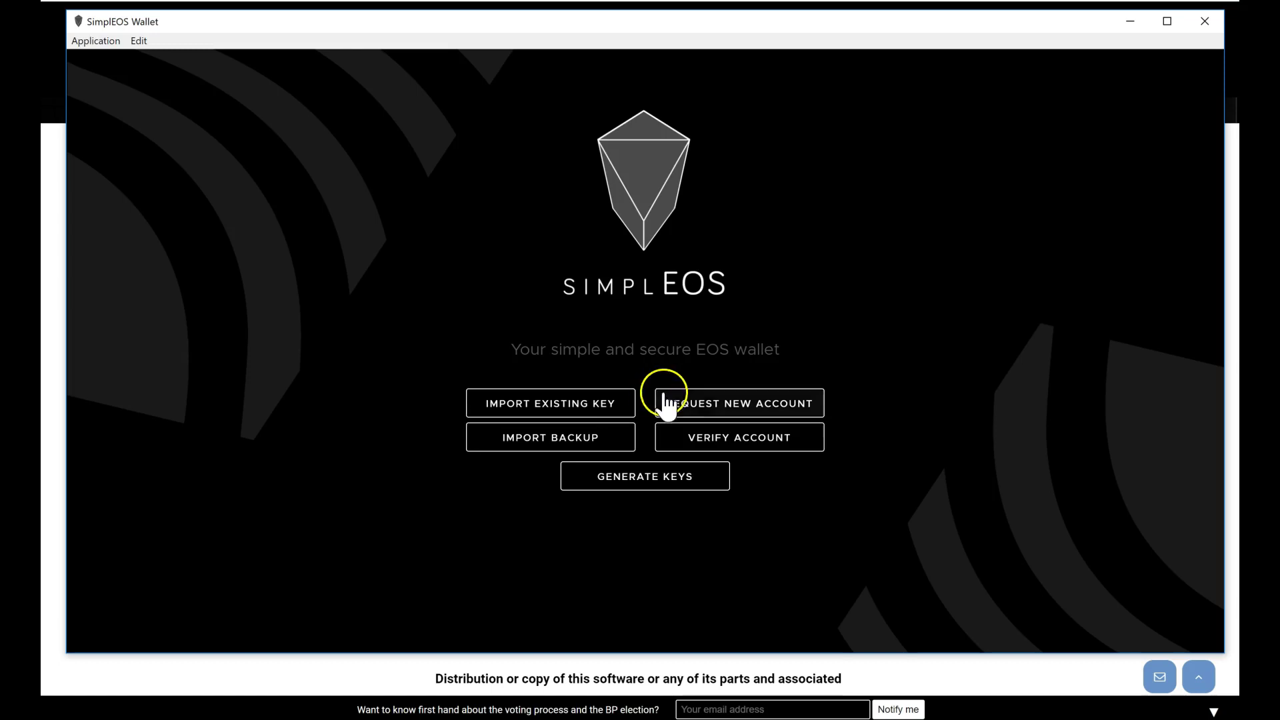
Step: Start a new account request and step through Intro and Account Name to Define Keys
click(695, 408)
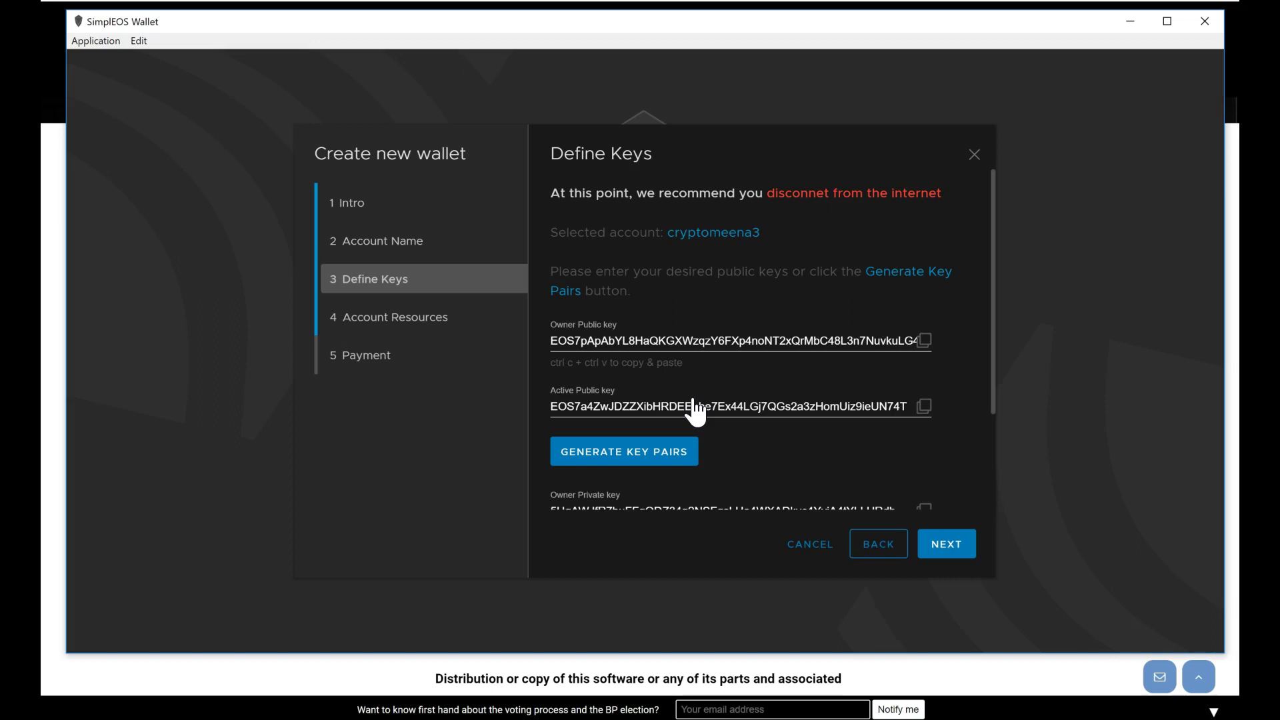
click(366, 206)
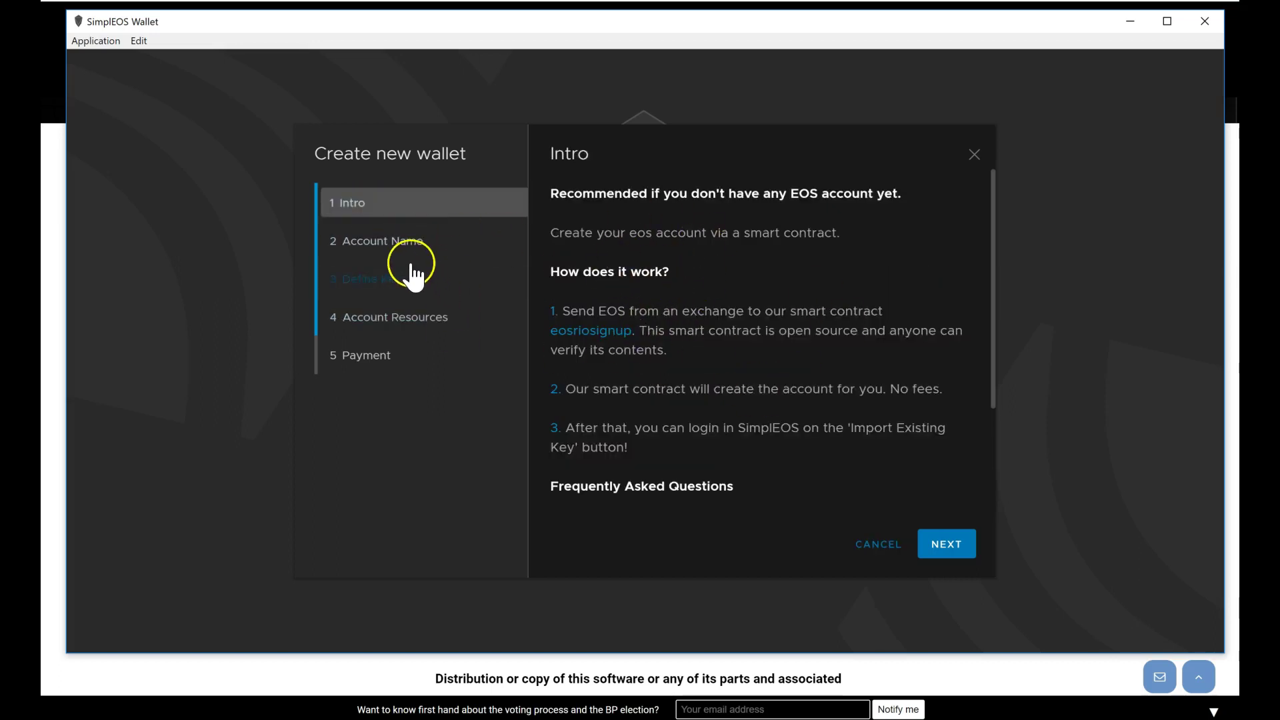
click(420, 244)
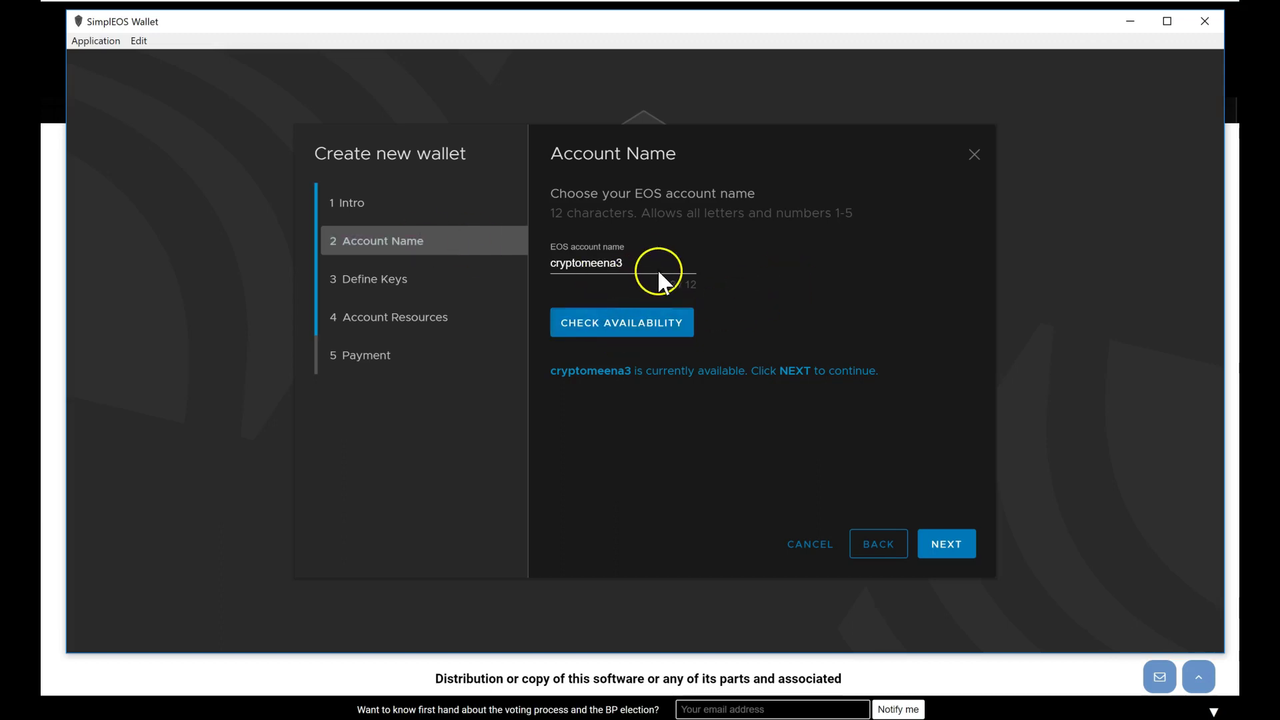
click(390, 279)
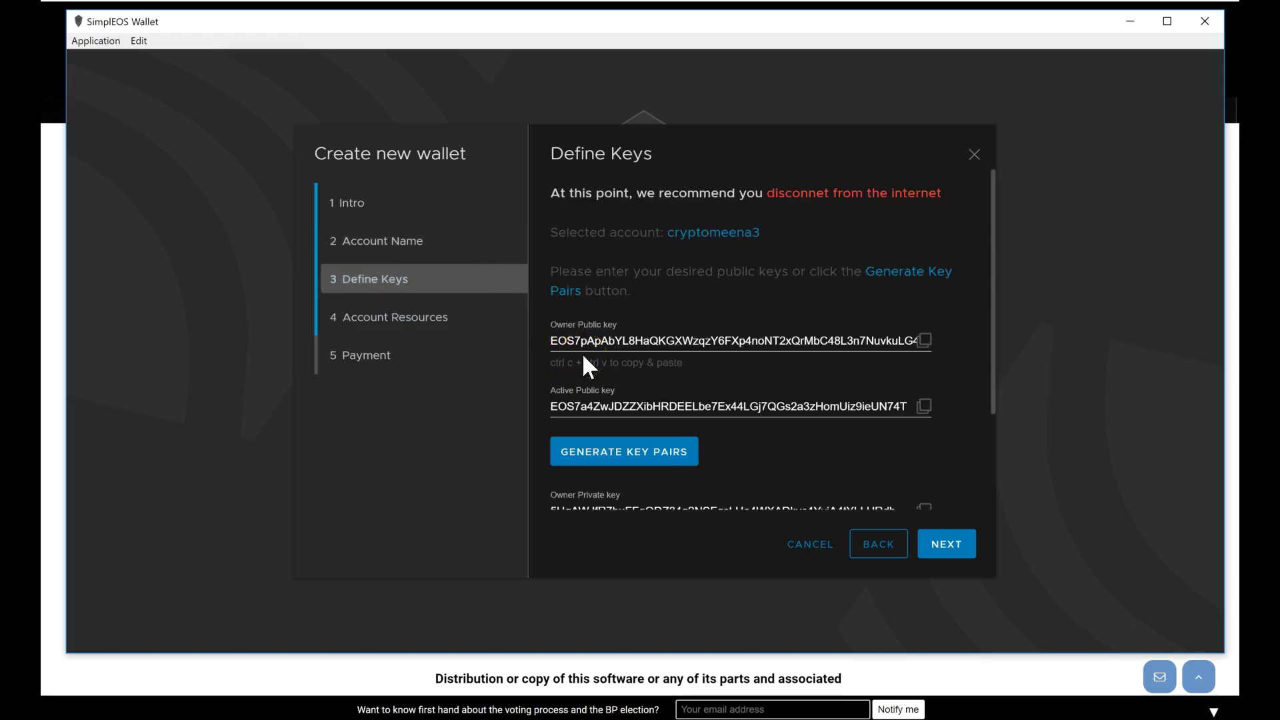
click(609, 341)
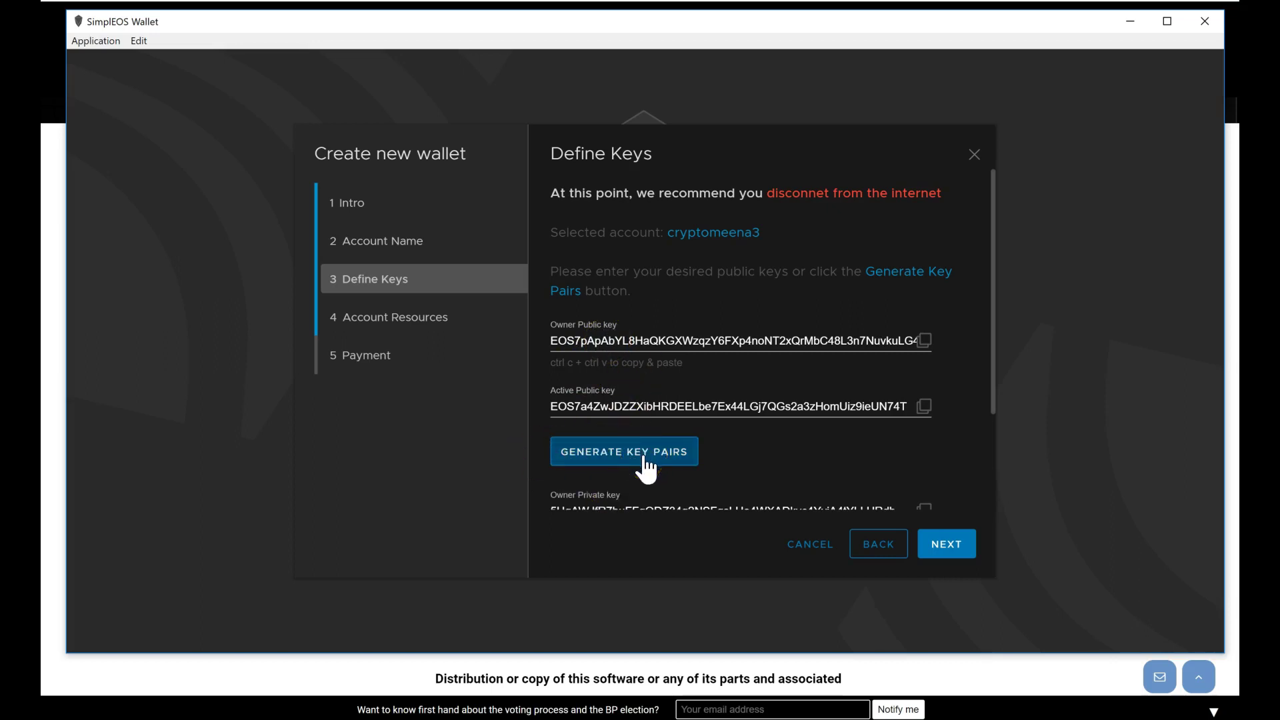
scroll(896, 455, down, 2)
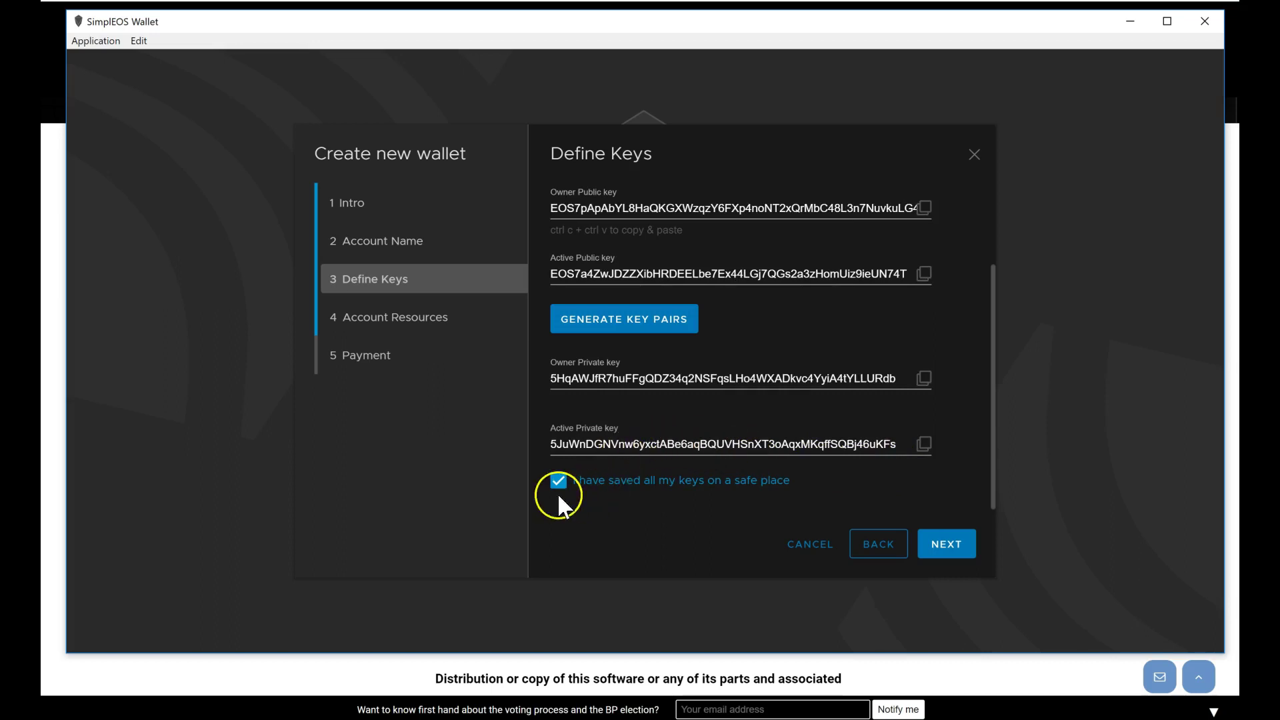
Step: Review the new account's resource costs and total, then move to the Payment step
click(412, 321)
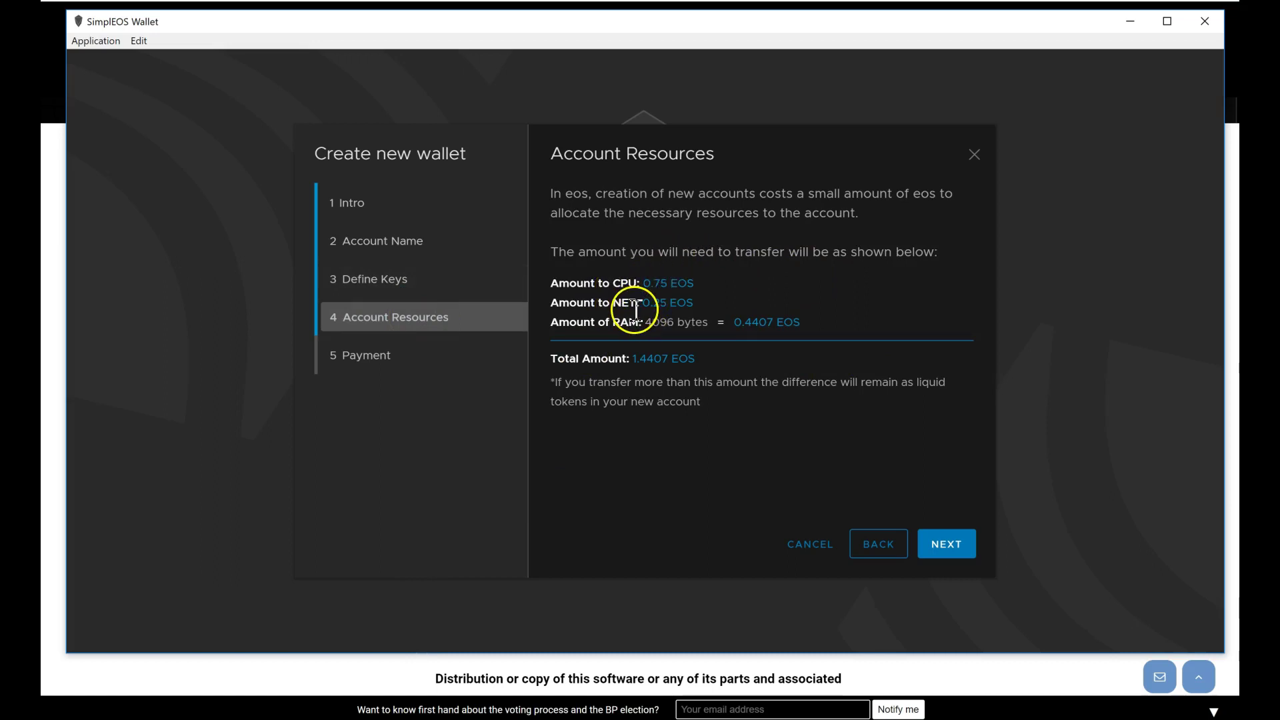
drag(586, 358, 663, 381)
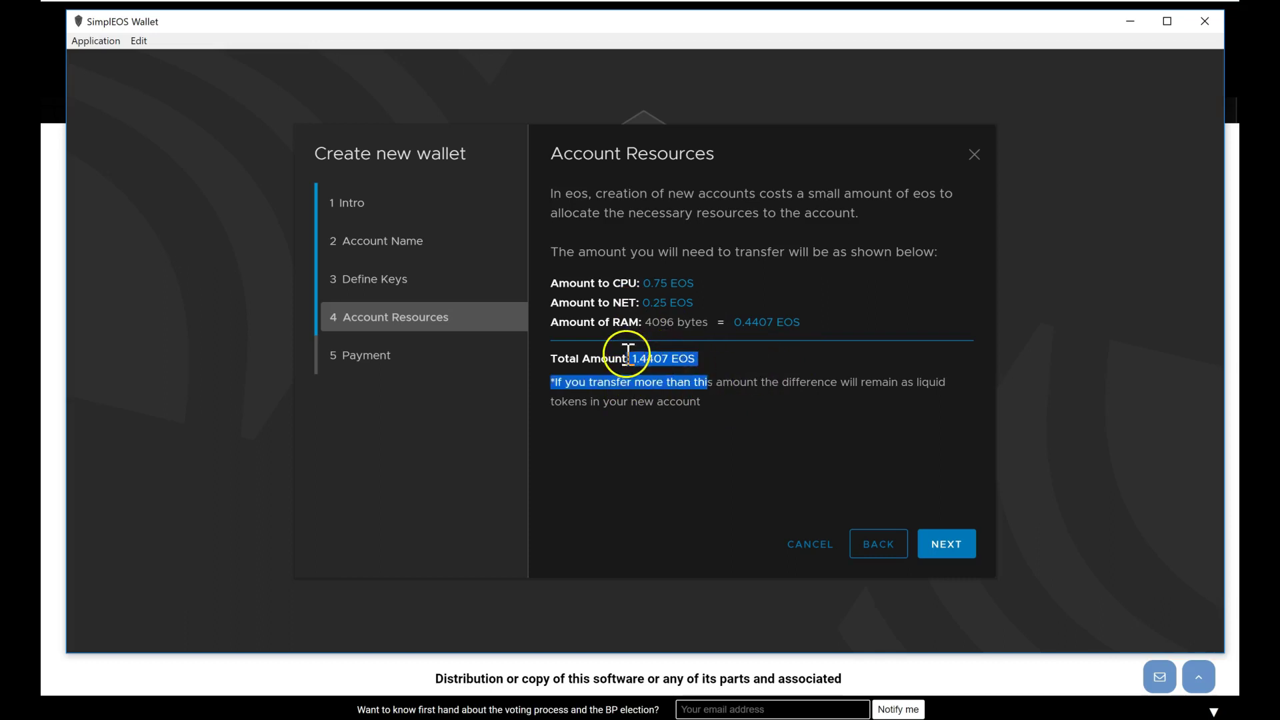
click(594, 368)
click(381, 363)
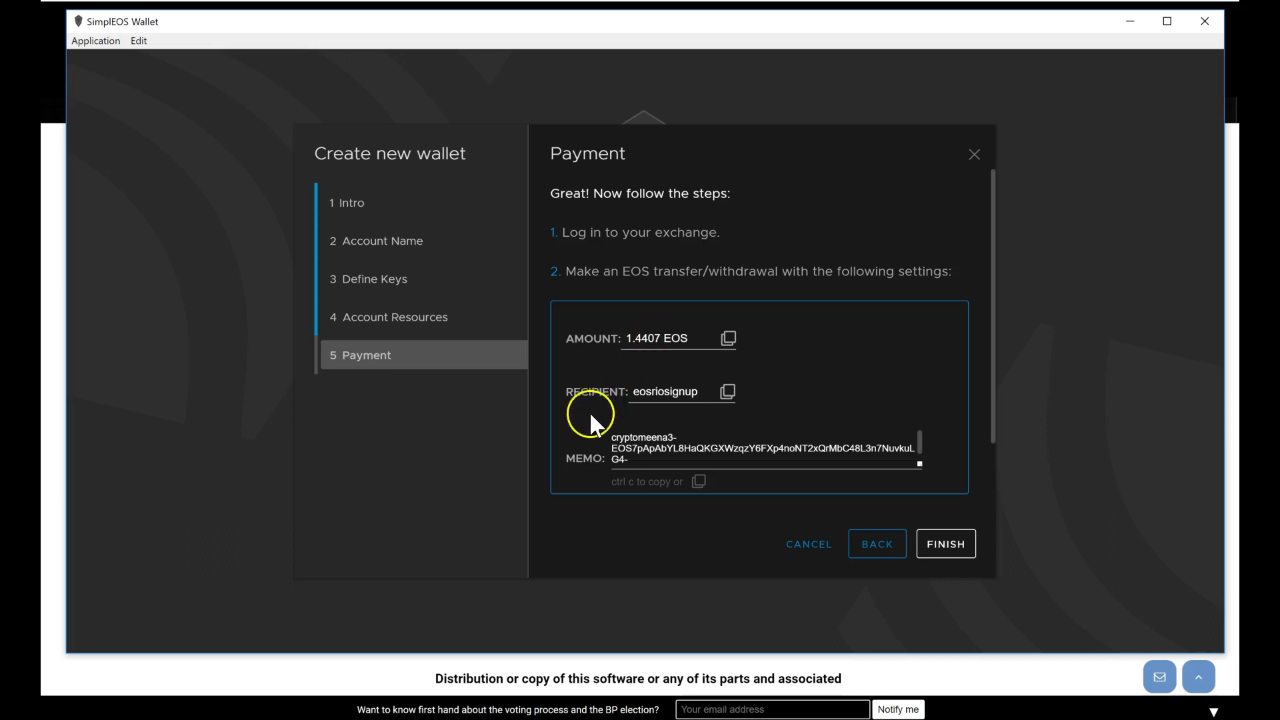
Step: Scroll through the Payment page and read the full memo text
scroll(591, 416, down, 1)
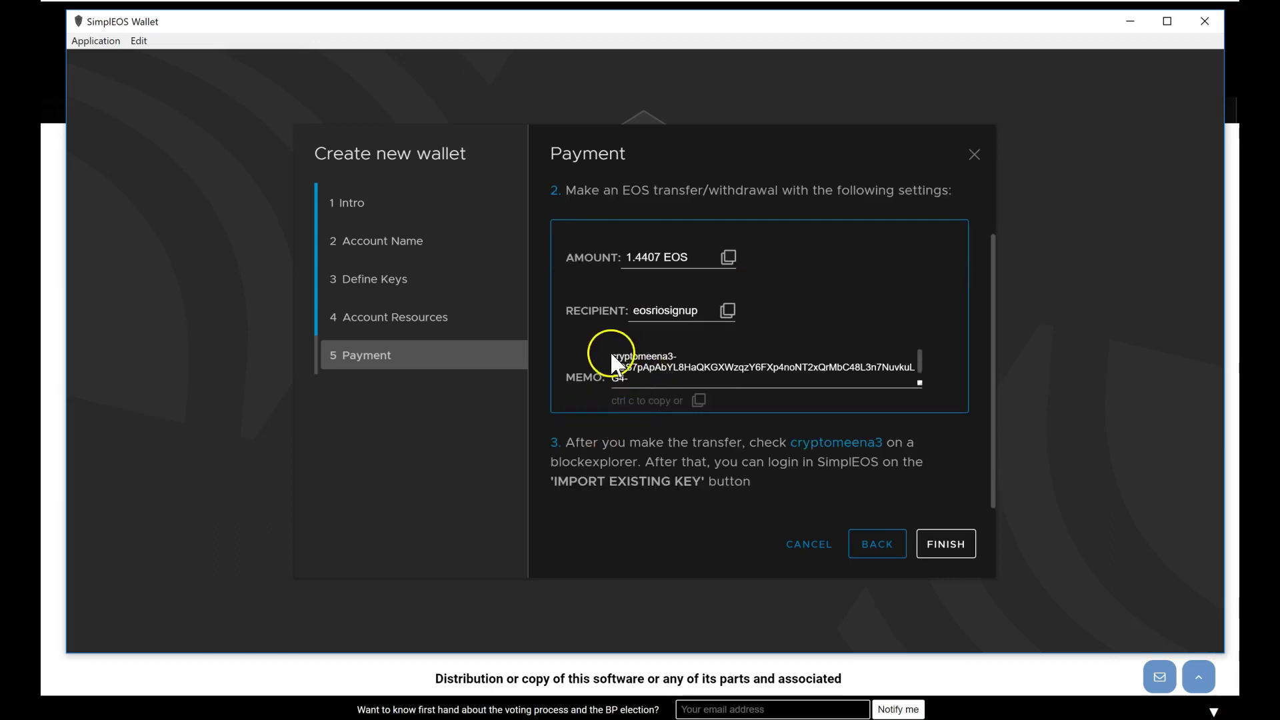
scroll(767, 363, down, 2)
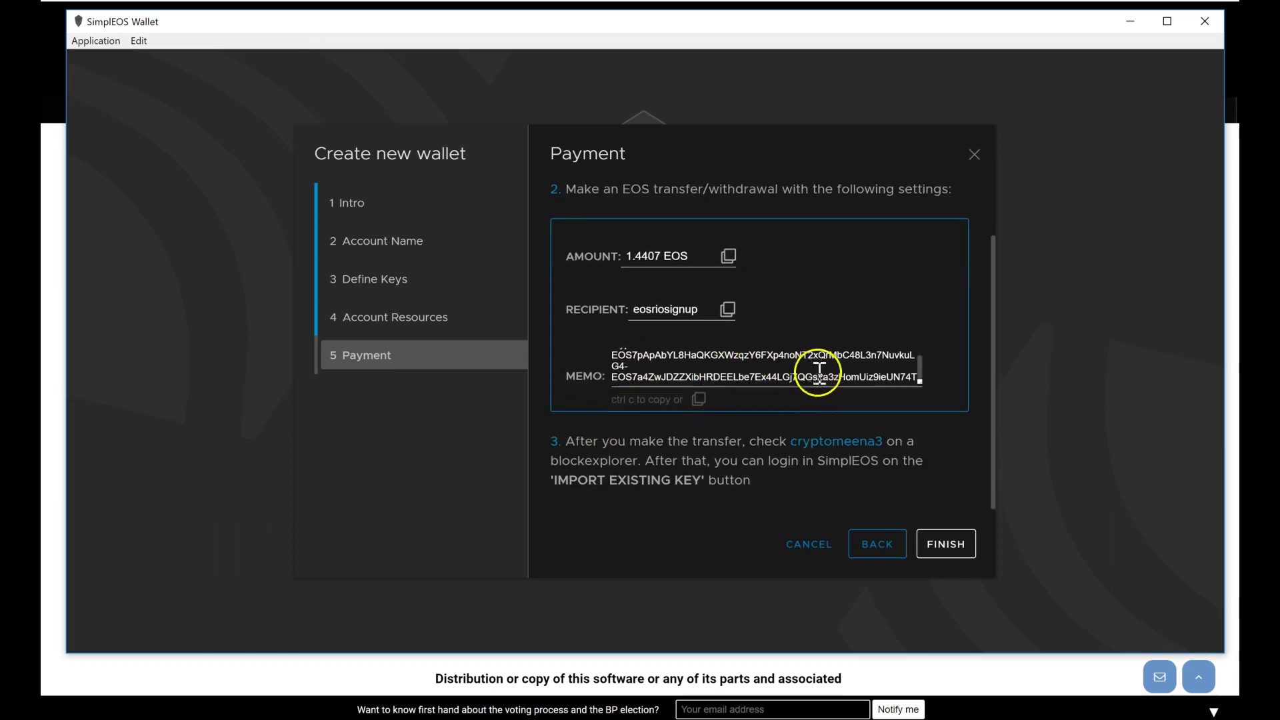
click(891, 373)
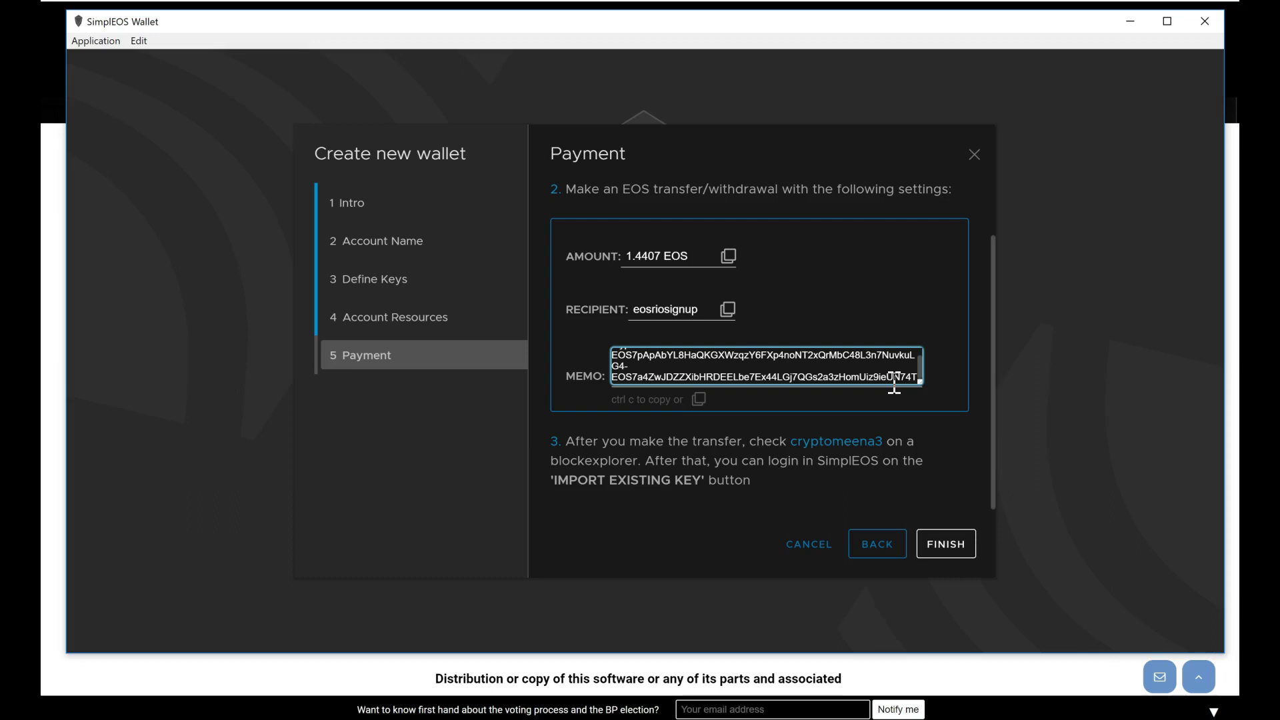
scroll(792, 246, up, 2)
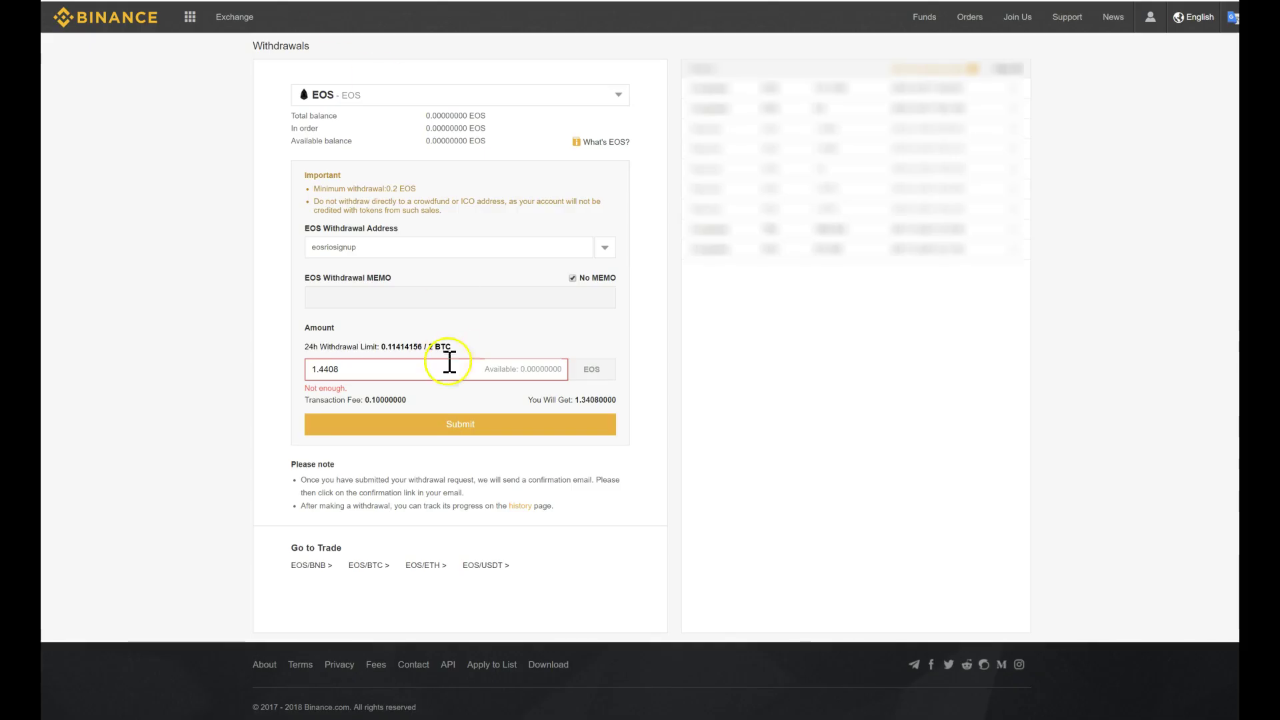
Step: Enable the memo on the Binance EOS withdrawal and paste in the memo copied from SimplEOS
click(572, 278)
click(457, 293)
key(alt+Tab)
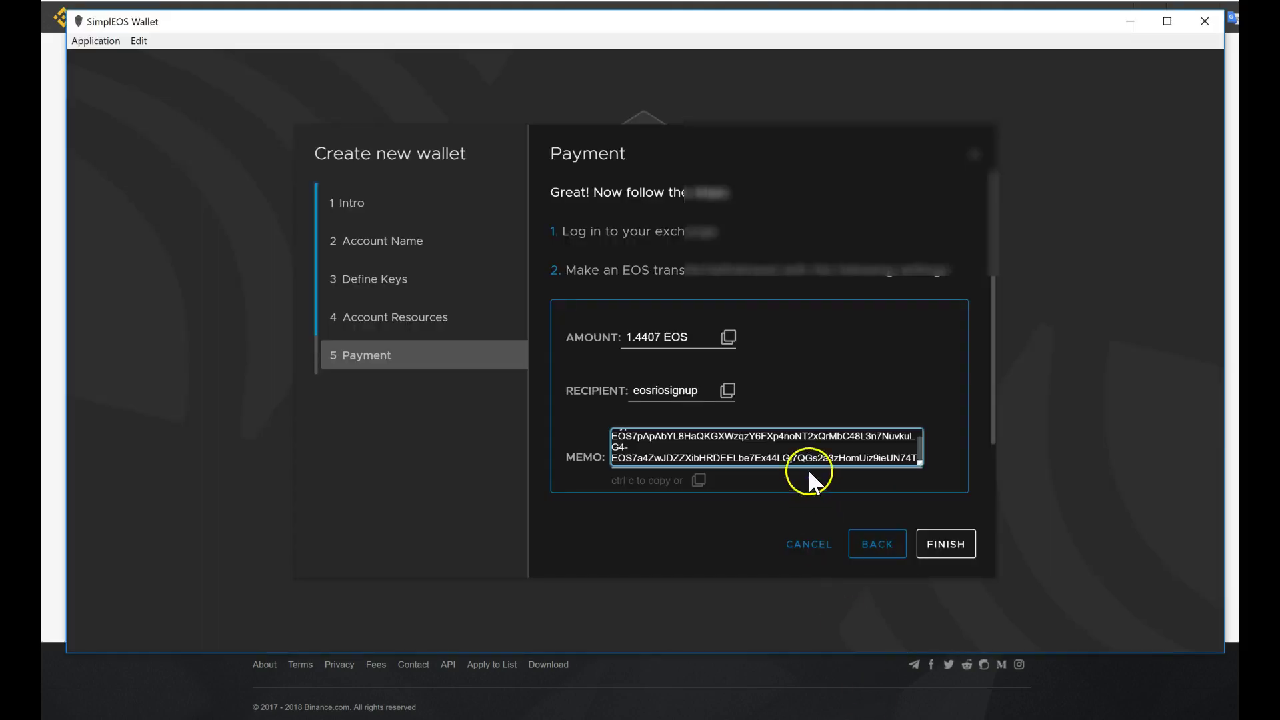
click(697, 480)
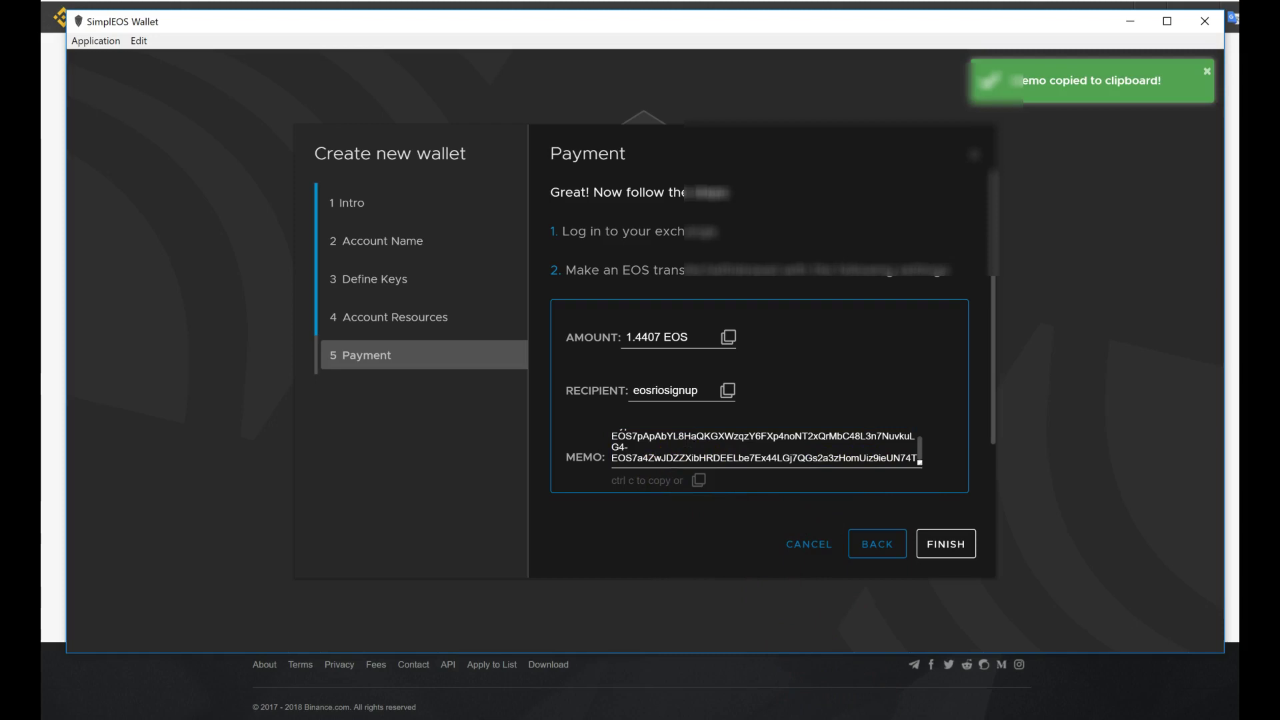
key(alt+Tab)
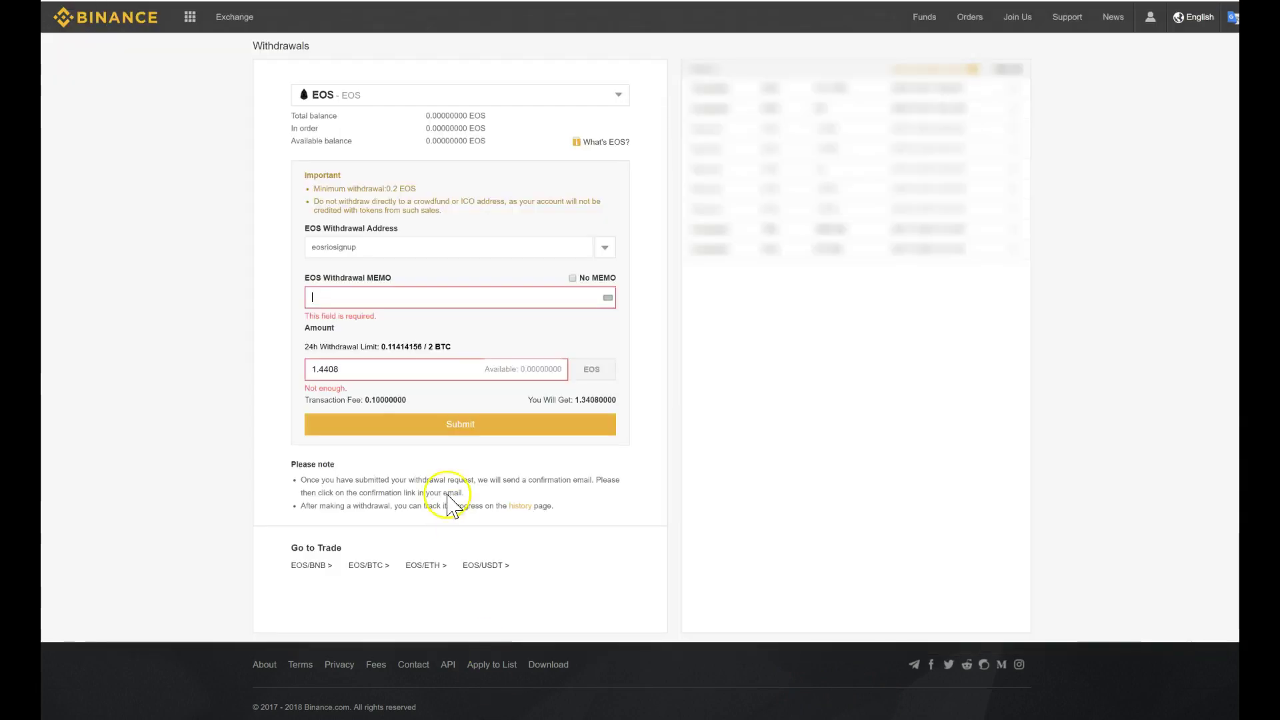
click(423, 298)
key(ctrl+v)
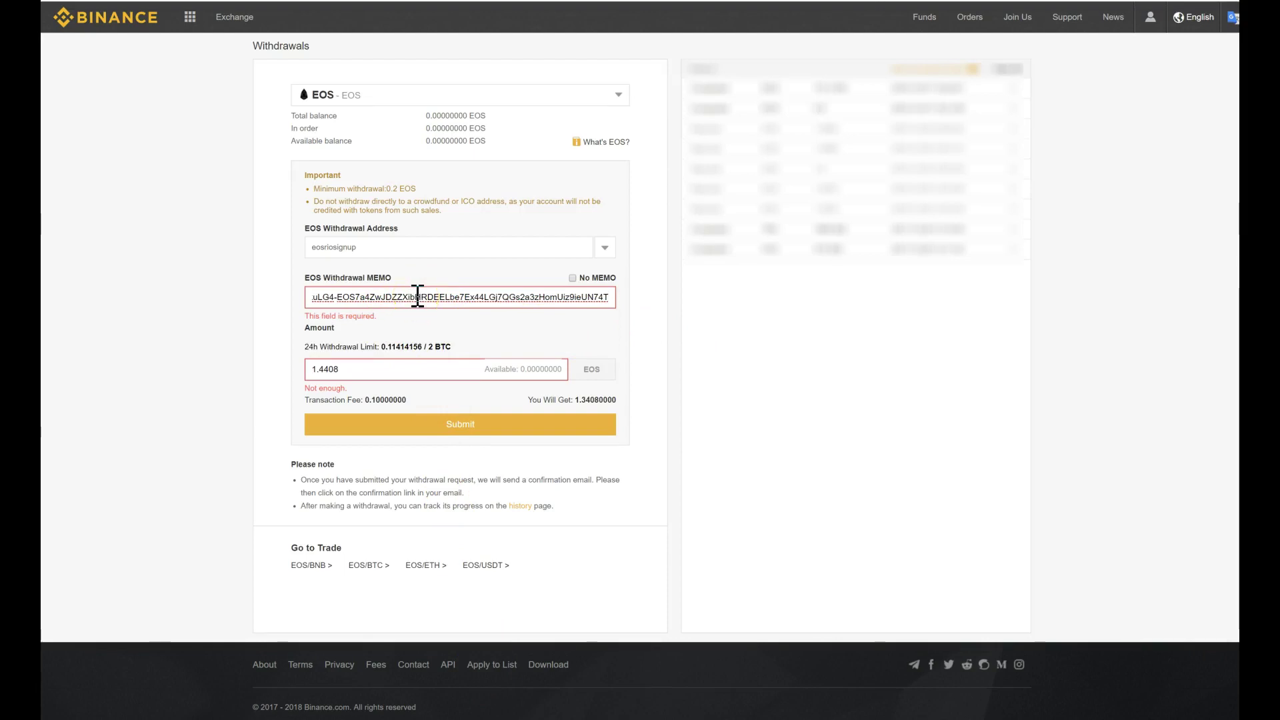
Step: Try to submit the 1.4408 EOS withdrawal to eosriosignup
click(446, 432)
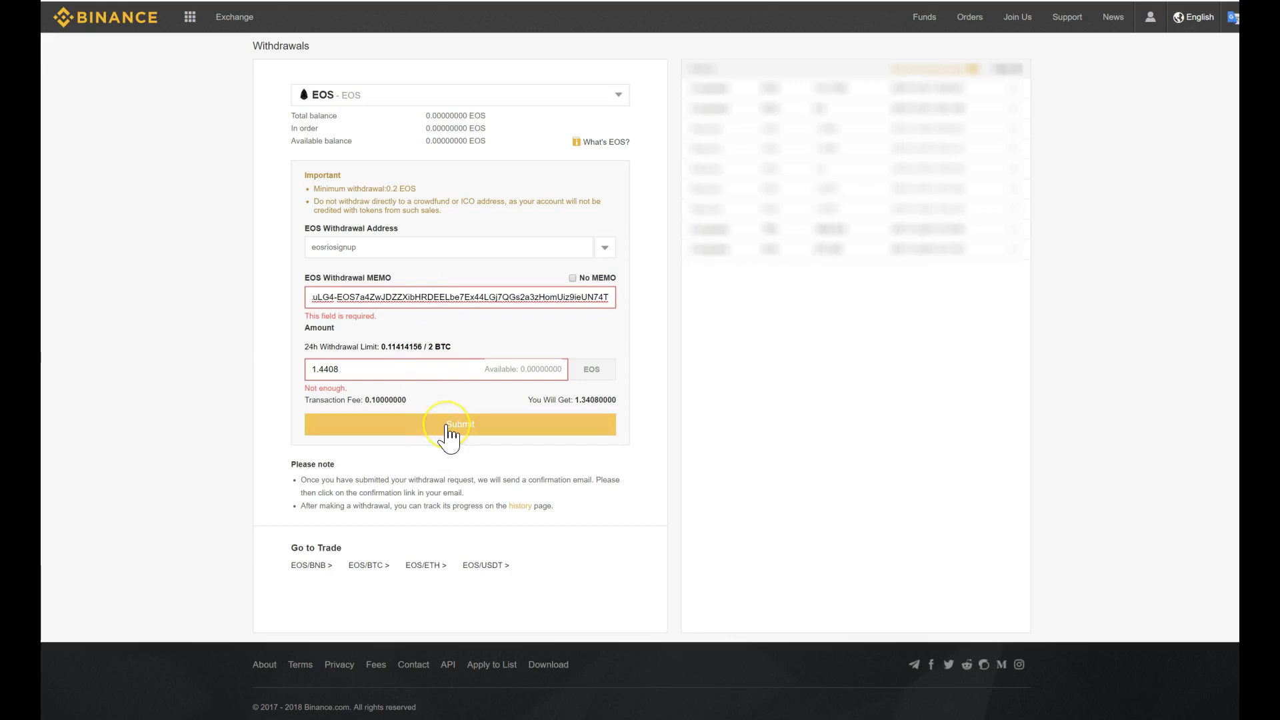
click(322, 200)
click(404, 347)
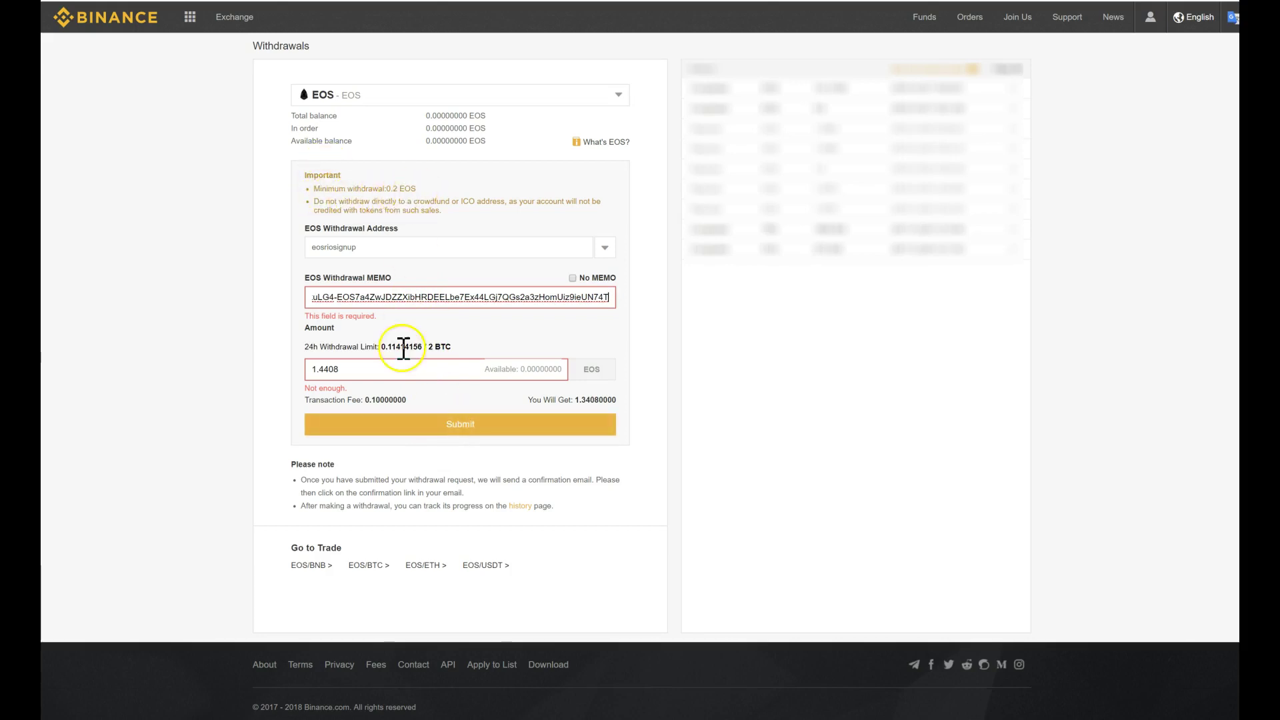
click(448, 425)
Step: Clear the pasted memo and tick No MEMO, leaving the withdrawal memo field empty
drag(398, 296, 729, 306)
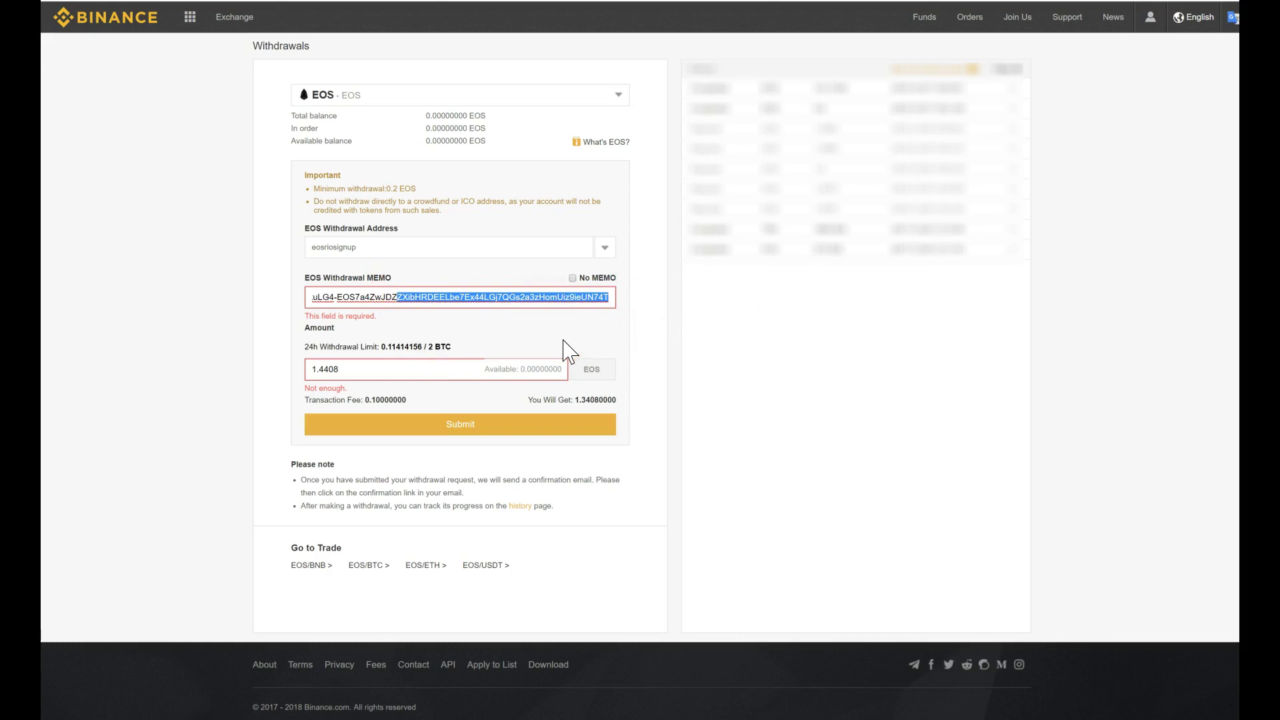
click(572, 279)
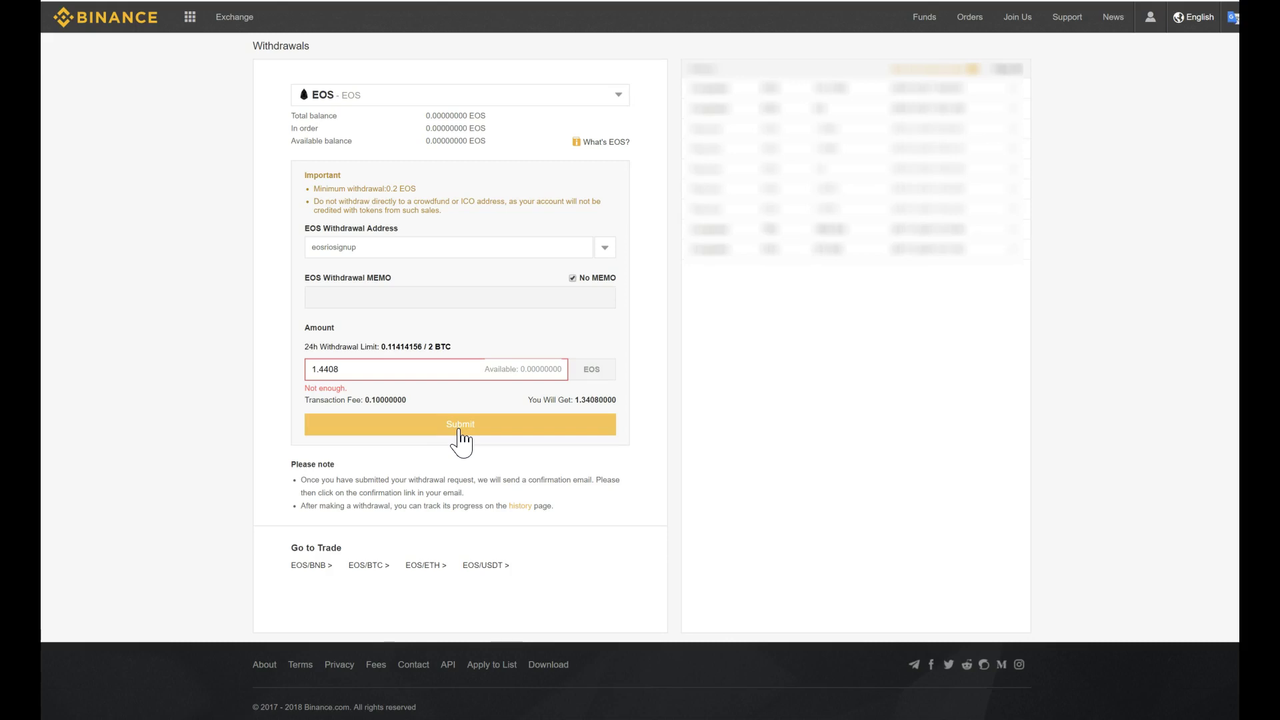
click(386, 279)
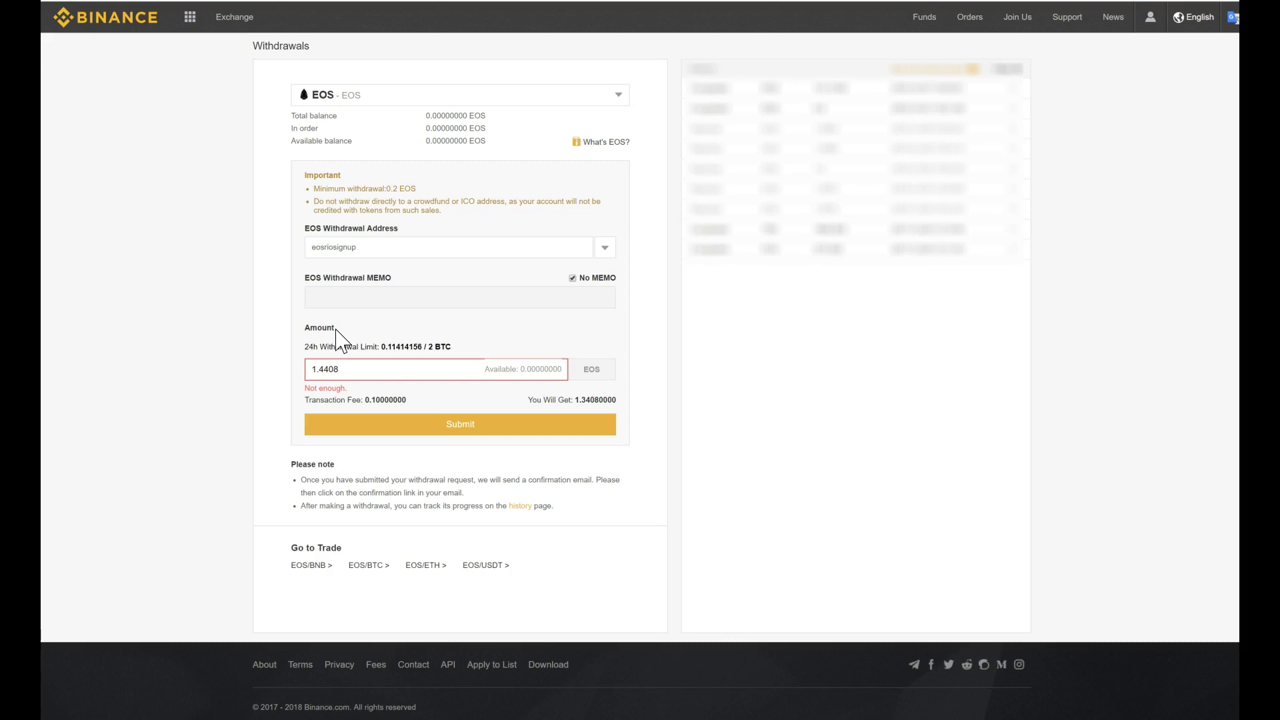
Step: Return to SimplEOS Wallet and close the new-wallet Payment dialog
click(869, 555)
click(692, 604)
click(818, 705)
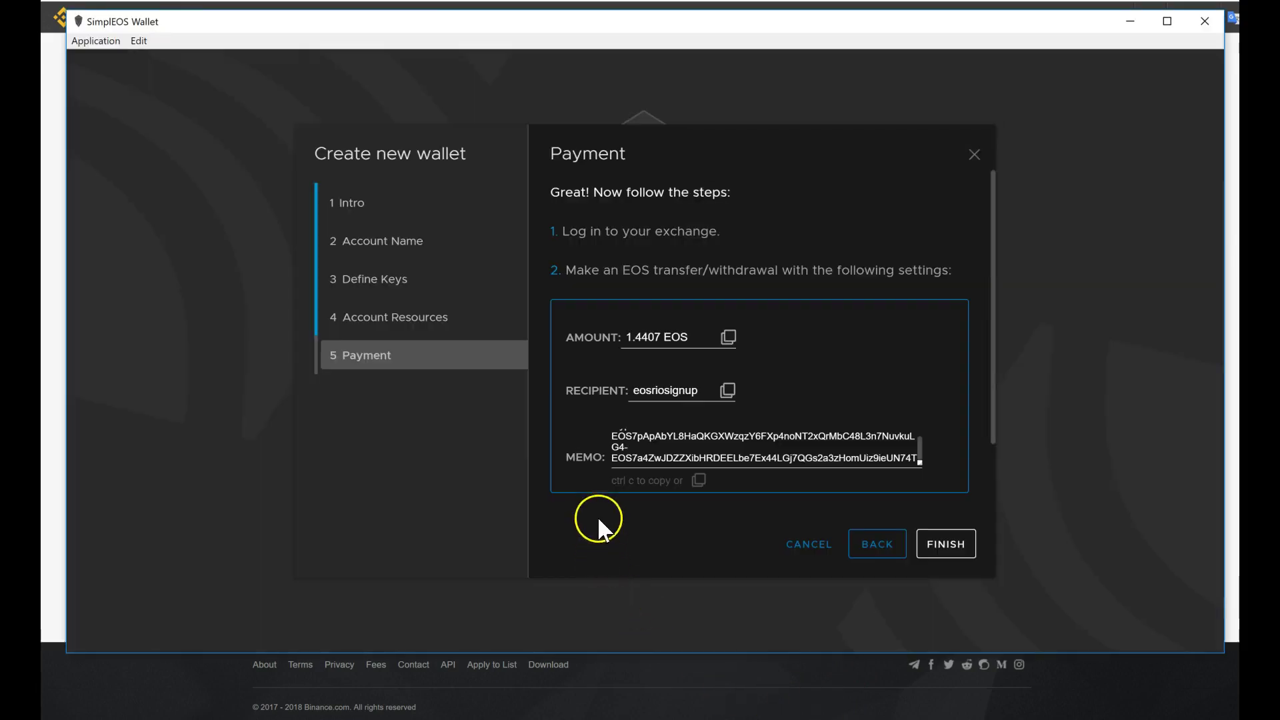
click(974, 156)
Step: Open the Scatter website and scroll down toward Download Scatter
click(511, 443)
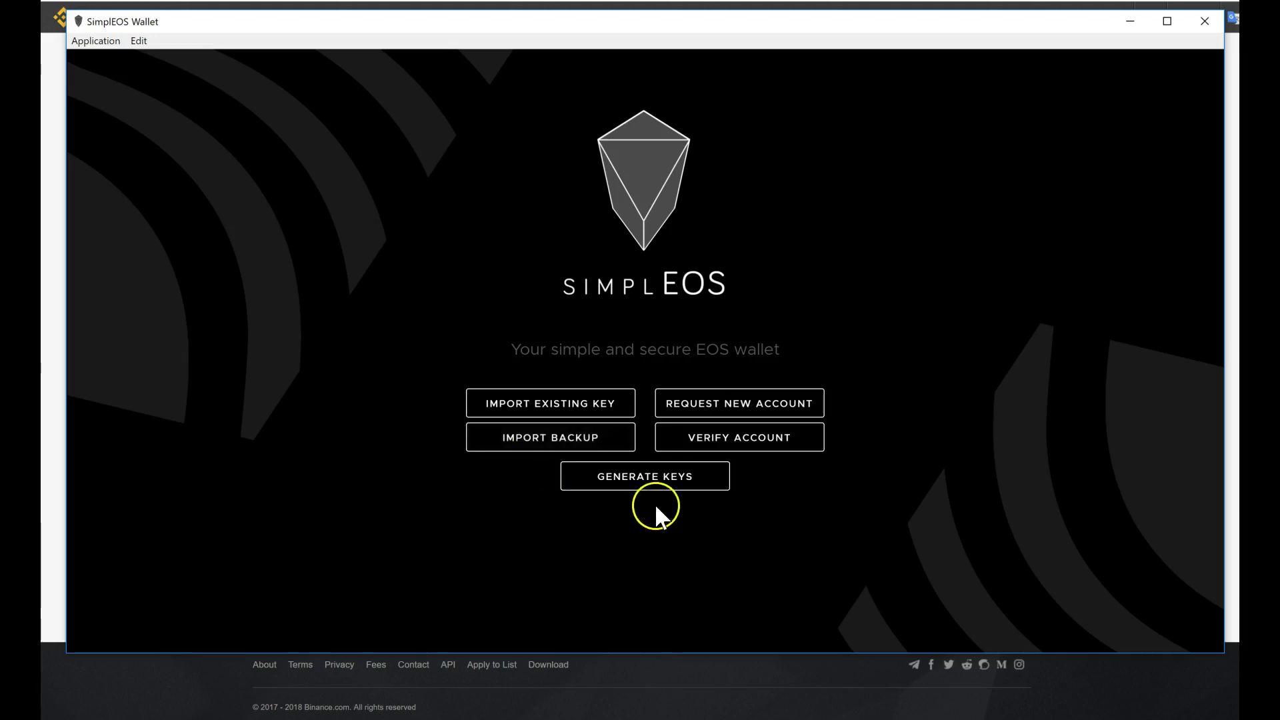
click(648, 485)
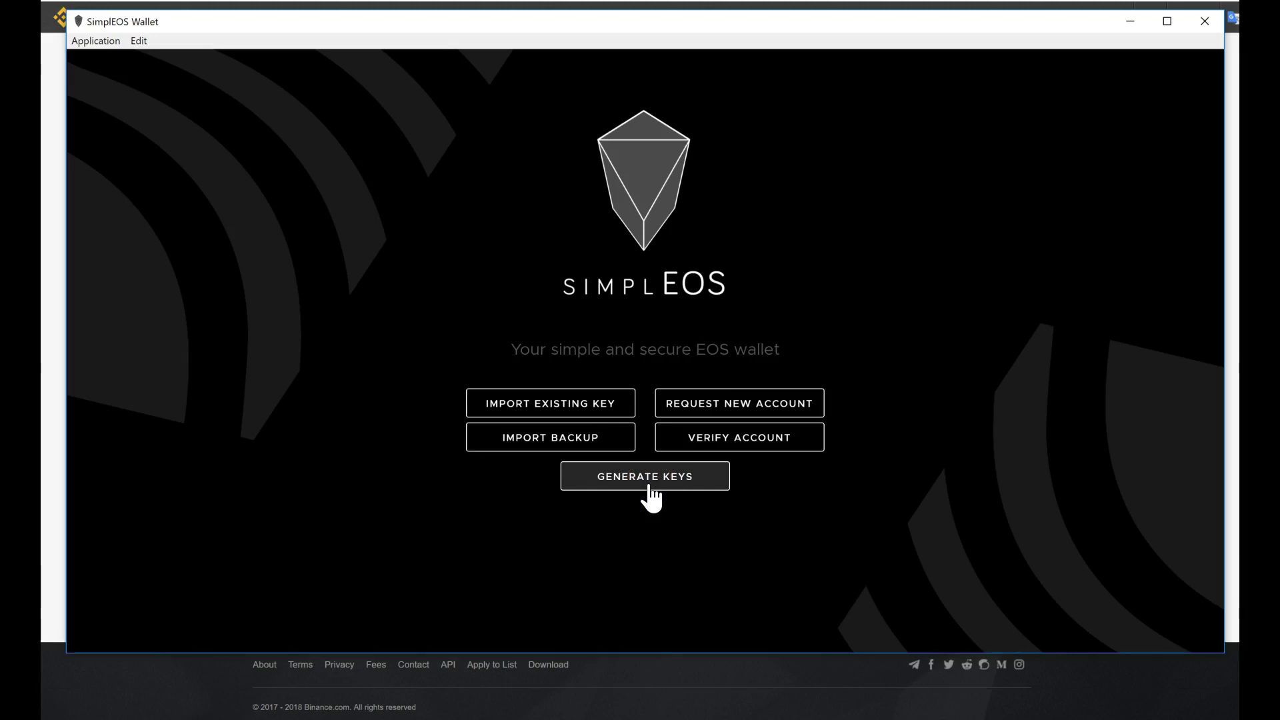
click(758, 409)
click(338, 114)
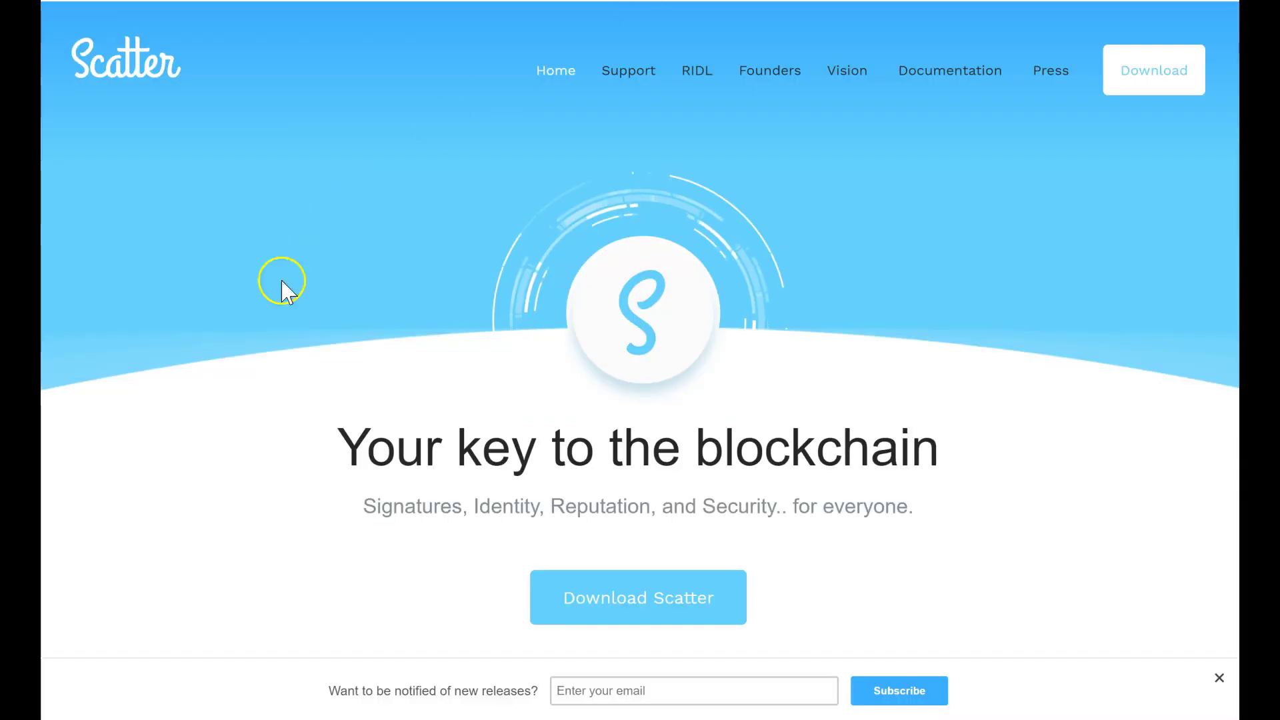
scroll(205, 454, down, 2)
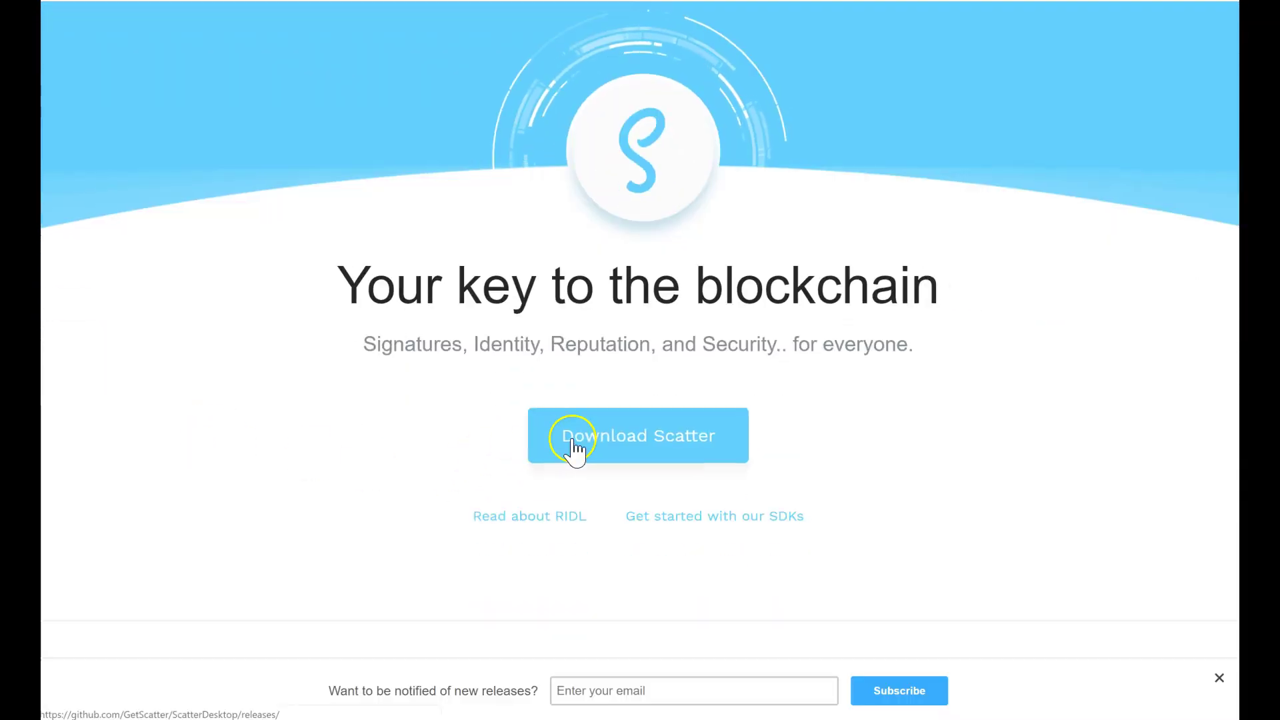